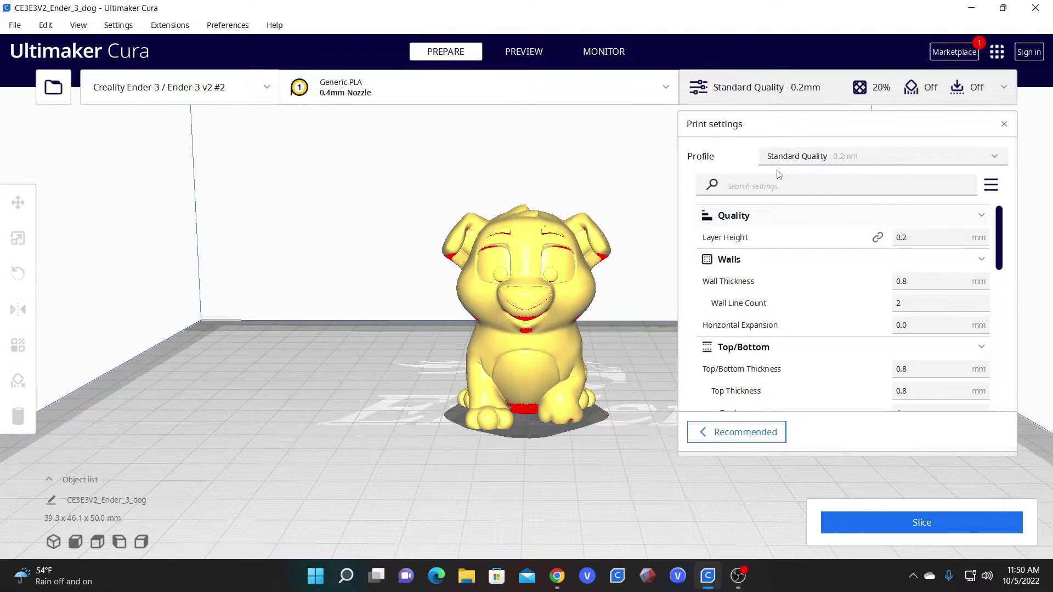
Step: Scroll the custom print settings to show the Infill density (20%) and Cubic pattern fields
{"action": "mouse_move", "coordinate": [880, 247]}
{"action": "scroll", "coordinate": [816, 291], "scroll_direction": "down", "scroll_amount": 1}
{"action": "scroll", "coordinate": [816, 291], "scroll_direction": "down", "scroll_amount": 1}
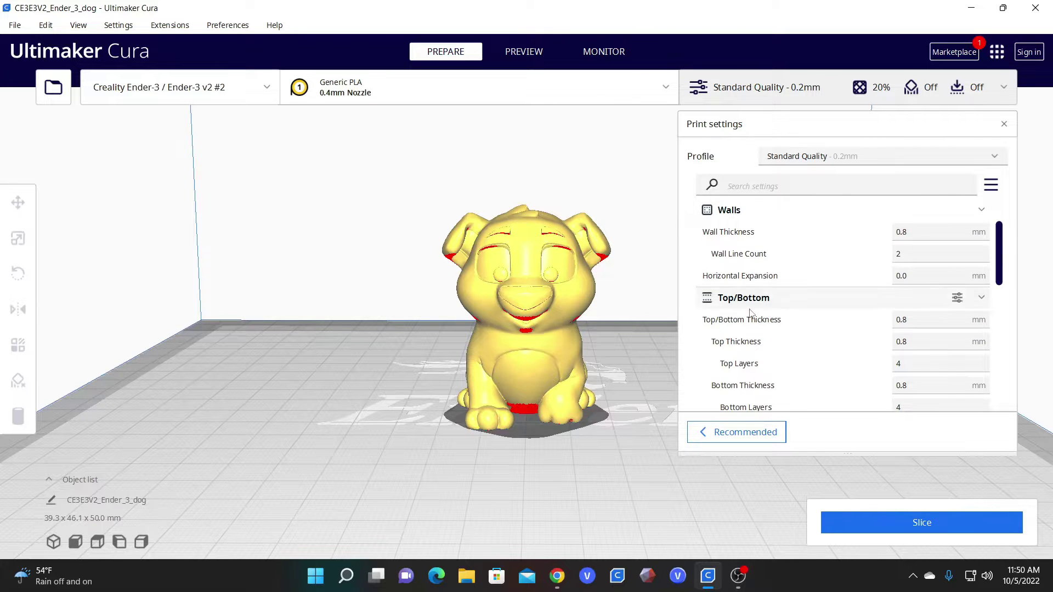
{"action": "scroll", "coordinate": [765, 307], "scroll_direction": "down", "scroll_amount": 4}
{"action": "scroll", "coordinate": [773, 275], "scroll_direction": "down", "scroll_amount": 4}
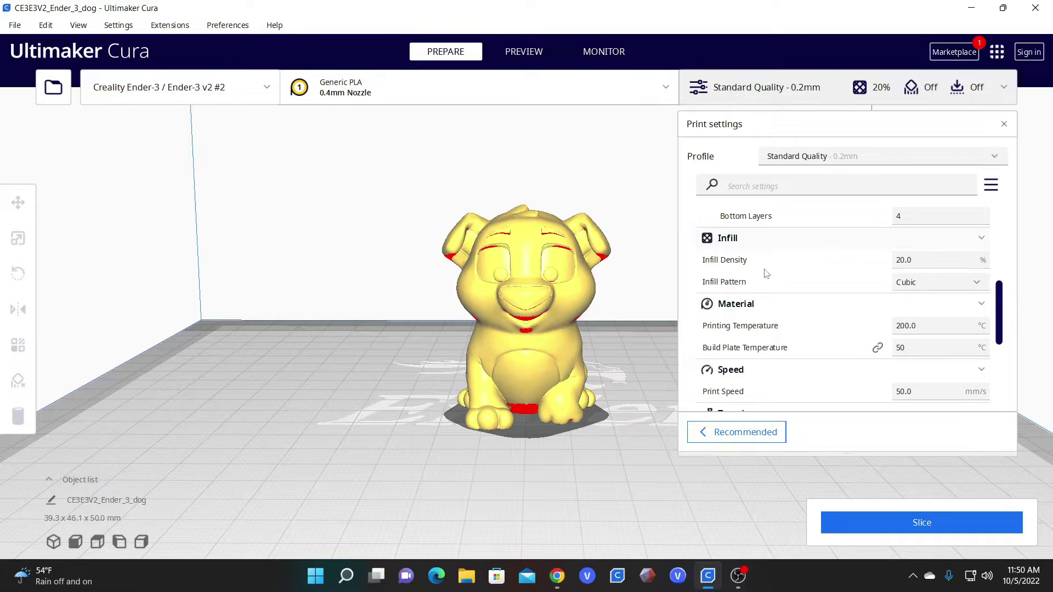
{"action": "mouse_move", "coordinate": [934, 280]}
{"action": "scroll", "coordinate": [483, 274], "scroll_direction": "up", "scroll_amount": 3}
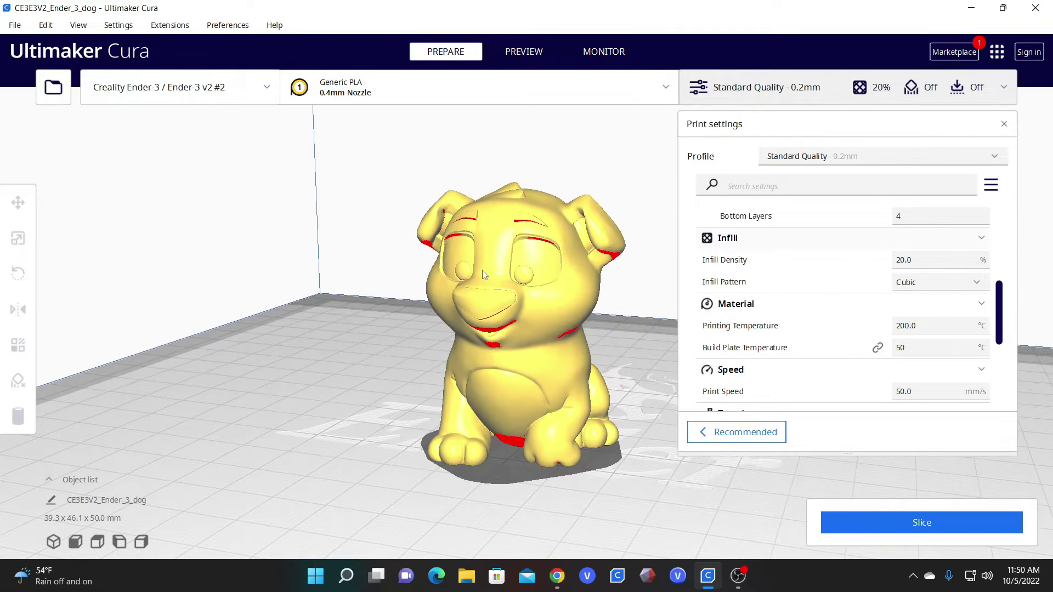
{"action": "right_click_drag", "start_coordinate": [538, 369], "coordinate": [604, 335]}
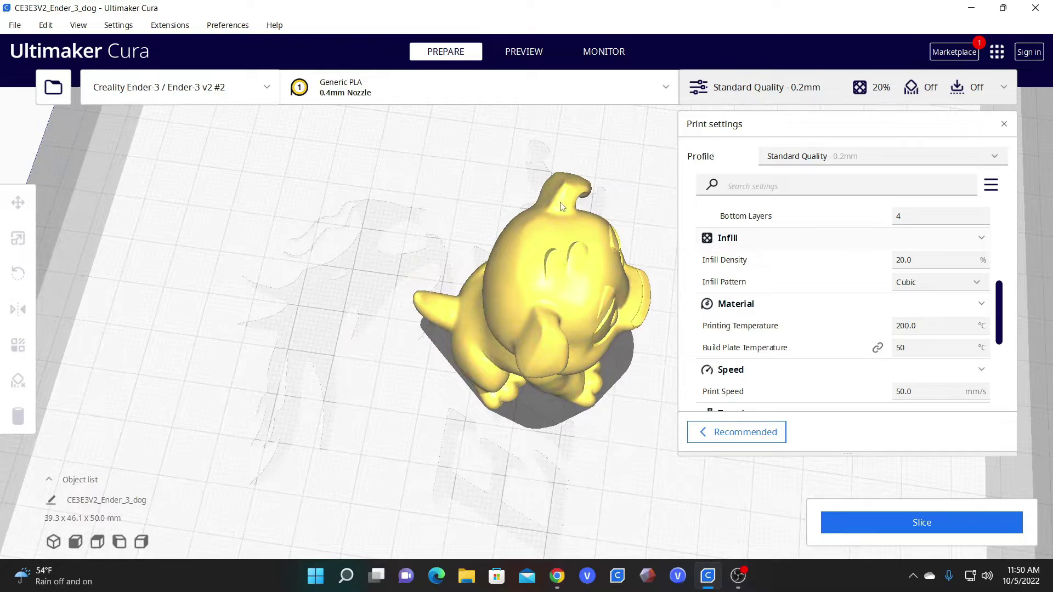
{"action": "right_click_drag", "start_coordinate": [586, 313], "coordinate": [375, 363]}
{"action": "right_click_drag", "start_coordinate": [584, 370], "coordinate": [501, 371]}
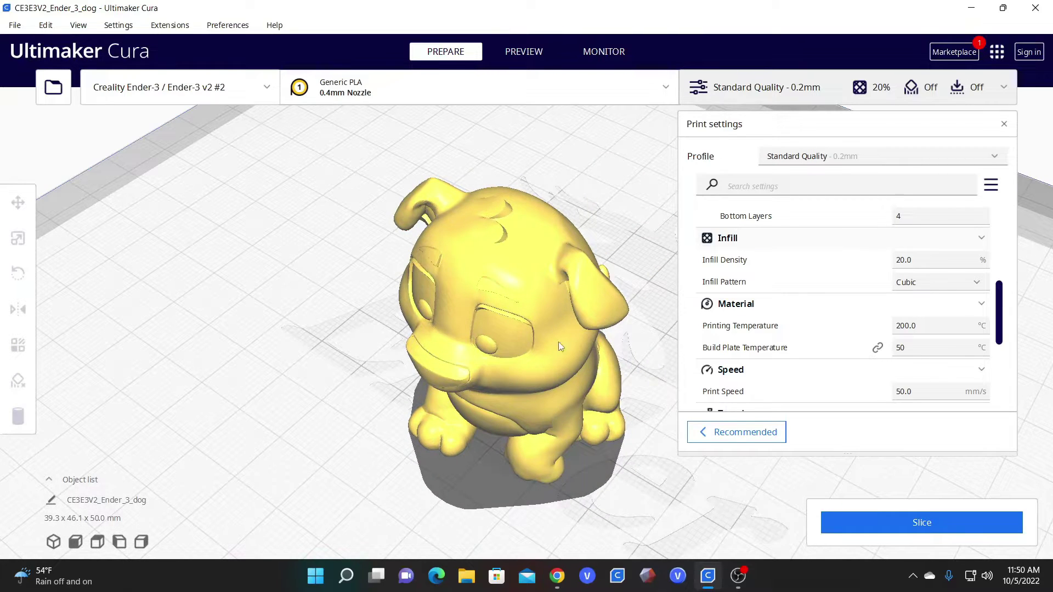
{"action": "right_click_drag", "start_coordinate": [578, 357], "coordinate": [349, 368]}
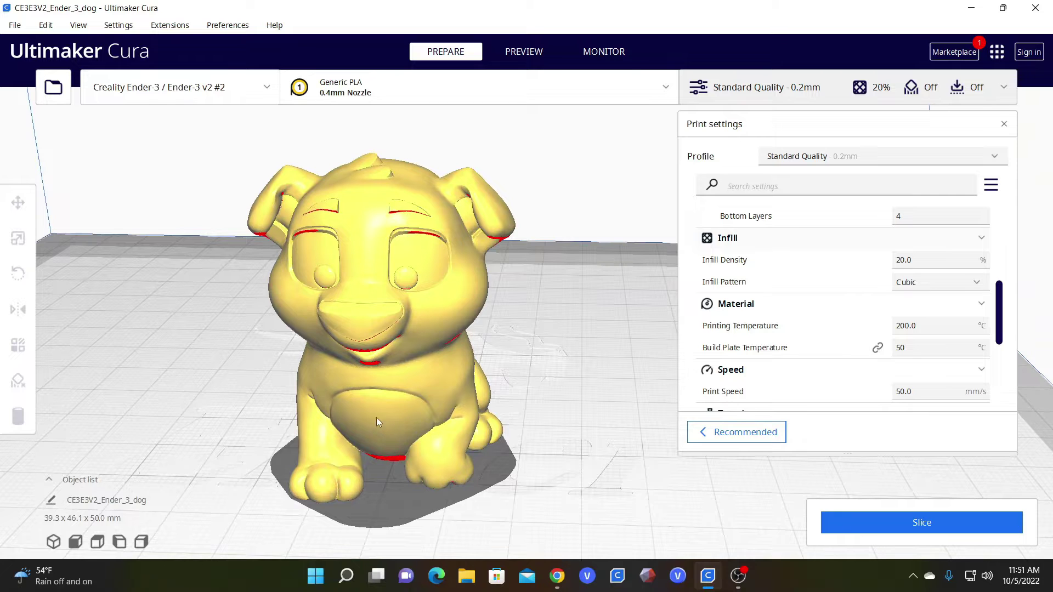
{"action": "right_click_drag", "start_coordinate": [331, 291], "coordinate": [222, 471]}
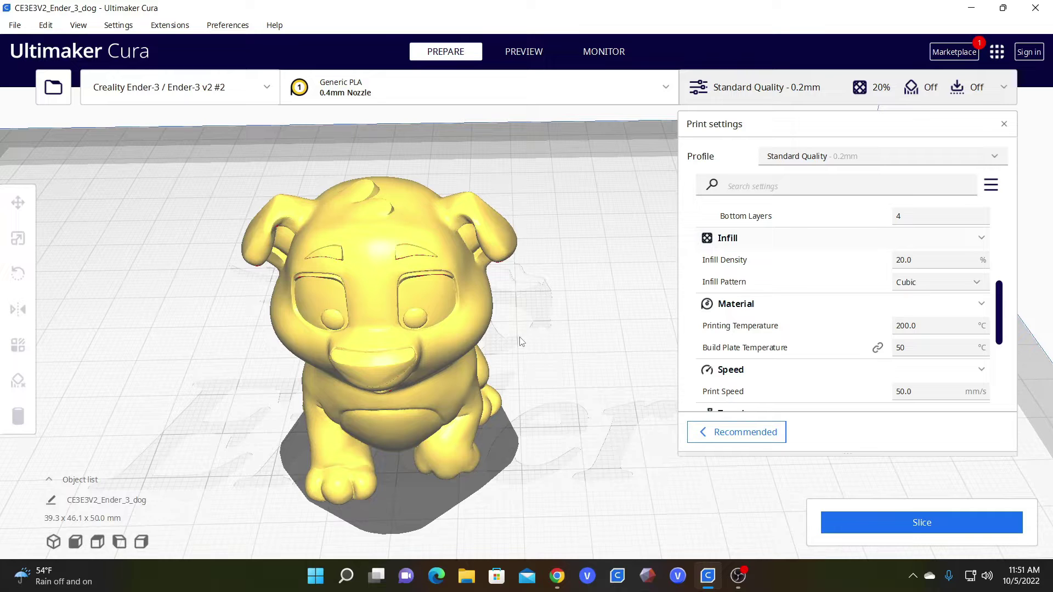
{"action": "right_click_drag", "start_coordinate": [531, 350], "coordinate": [638, 396]}
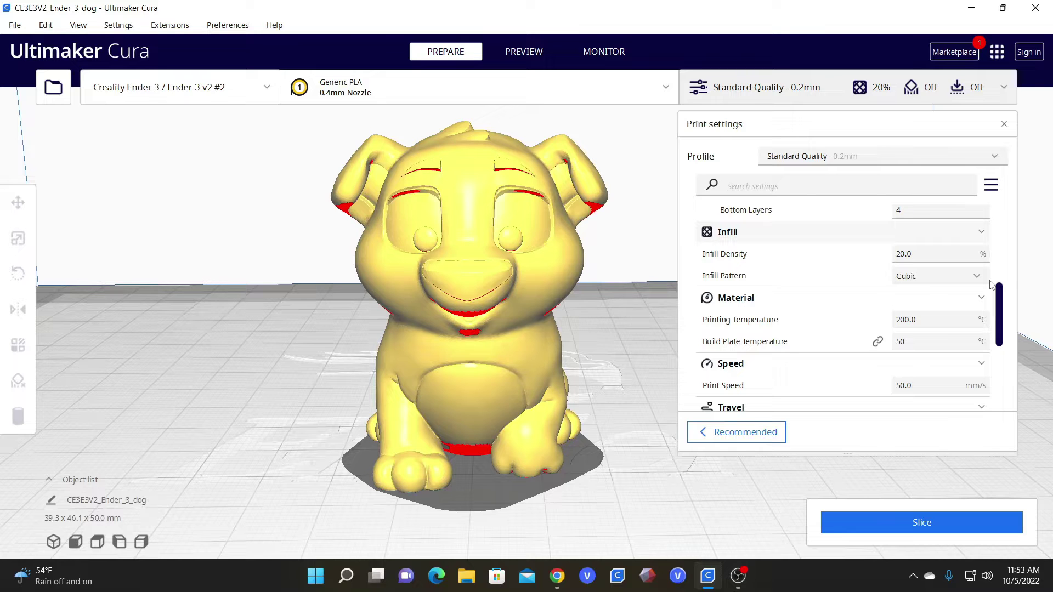
Step: Slice the dog at 20% Cubic infill, estimated 1 h 26 min, 12 g, 3.93 m
{"action": "left_click", "coordinate": [934, 255]}
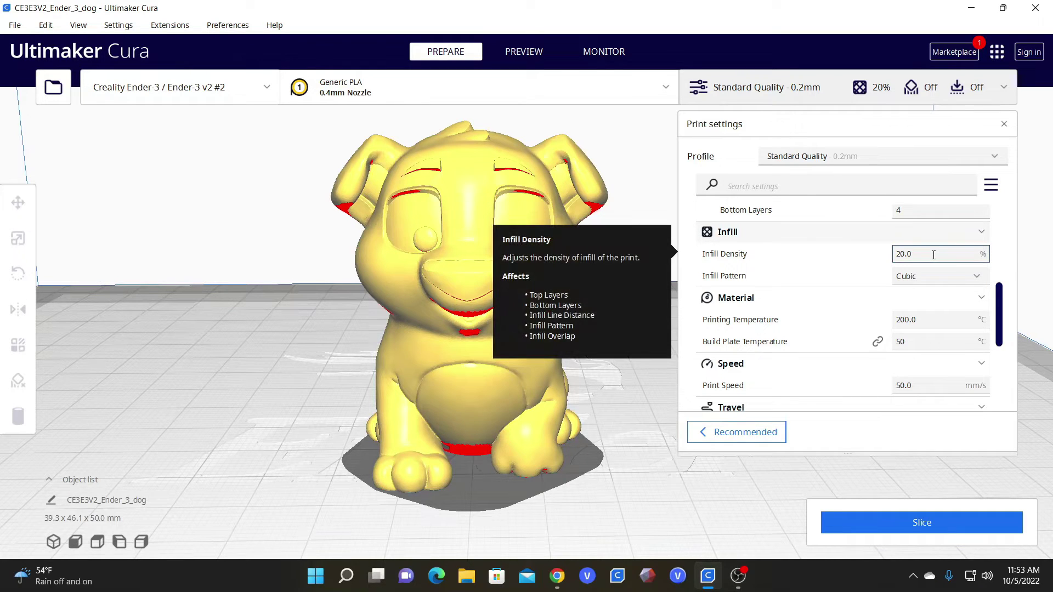
{"action": "scroll", "coordinate": [977, 279], "scroll_direction": "up", "scroll_amount": 1}
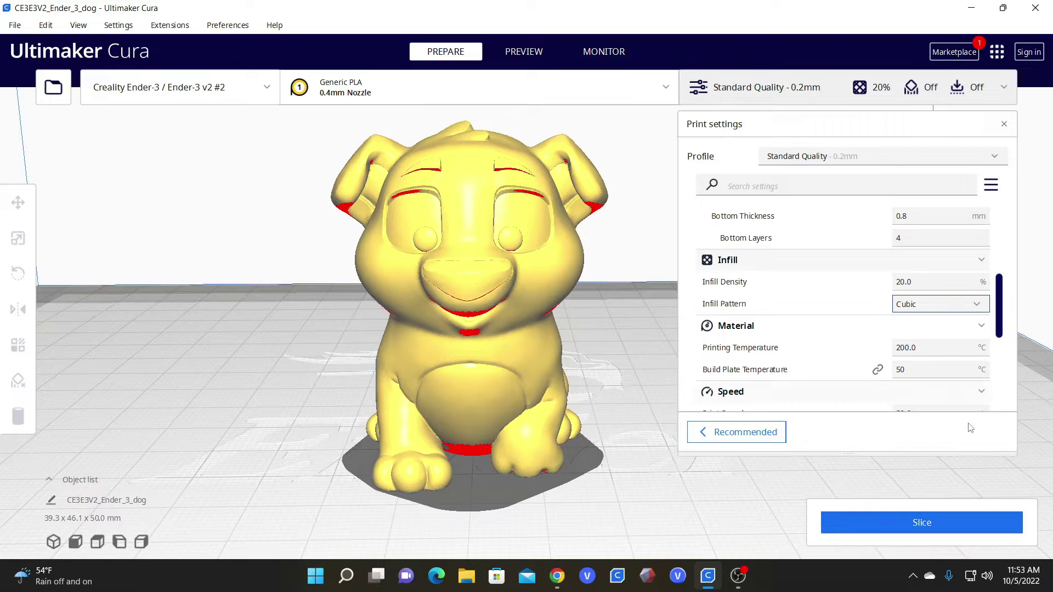
{"action": "left_click", "coordinate": [927, 528]}
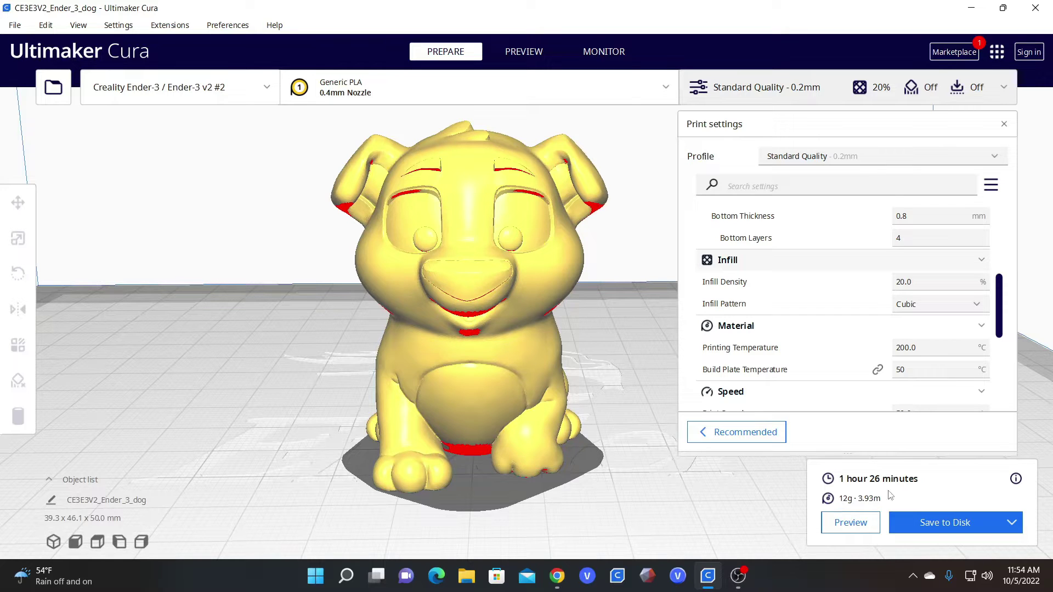
Step: In layer preview, inspect the dog's cubic infill between layers 61 and 152 while orbiting
{"action": "left_click", "coordinate": [850, 523]}
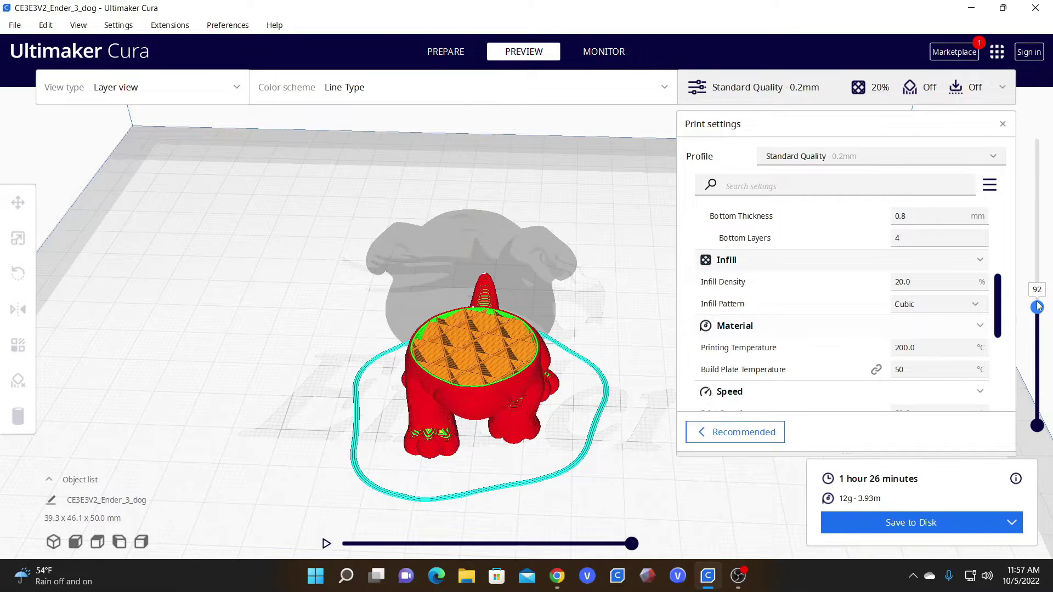
{"action": "left_click_drag", "start_coordinate": [1038, 307], "coordinate": [1038, 243]}
{"action": "right_click_drag", "start_coordinate": [603, 378], "coordinate": [445, 348]}
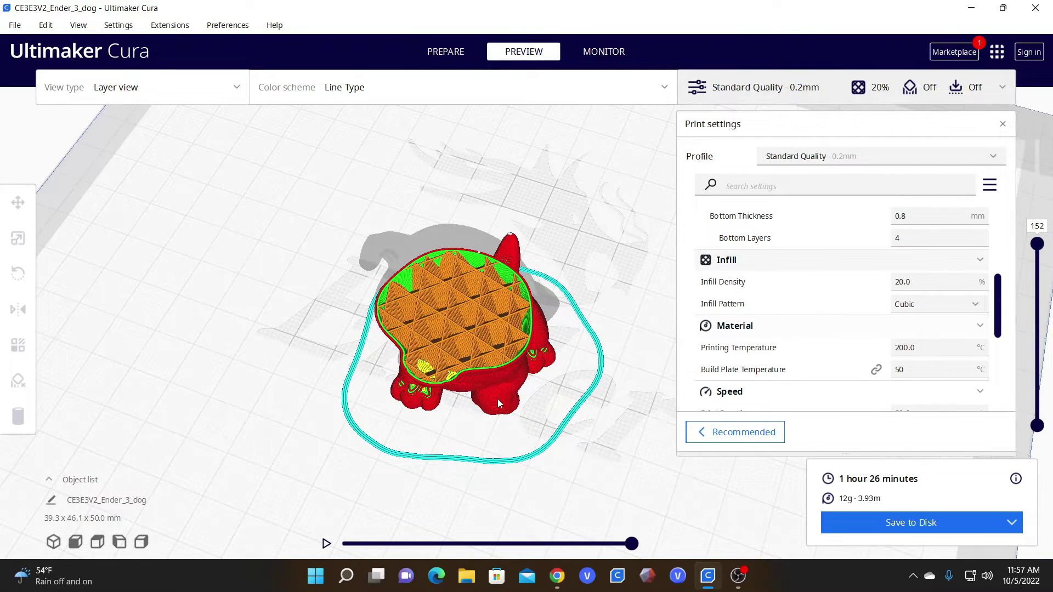
{"action": "right_click_drag", "start_coordinate": [498, 399], "coordinate": [554, 309]}
{"action": "left_click_drag", "start_coordinate": [1028, 255], "coordinate": [1037, 321]}
{"action": "mouse_move", "coordinate": [506, 423]}
{"action": "right_mouse_down"}
{"action": "mouse_move", "coordinate": [427, 447]}
{"action": "mouse_move", "coordinate": [470, 442]}
{"action": "mouse_move", "coordinate": [495, 414]}
{"action": "right_mouse_up"}
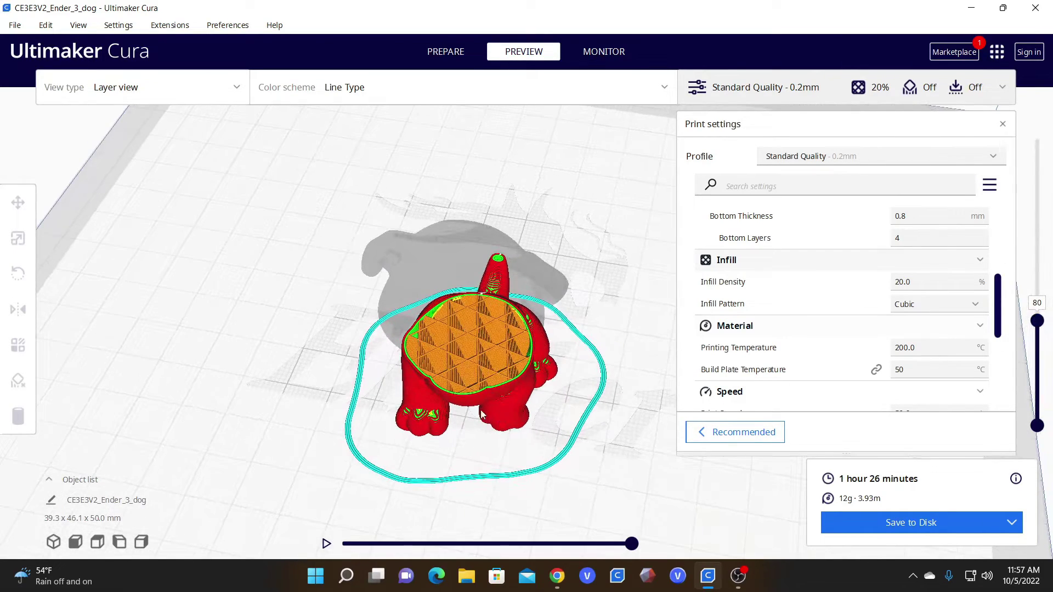
Step: Change Infill Density from 20% to 10% and re-slice the dog (1 h 11 min, 9 g)
{"action": "left_click", "coordinate": [927, 282]}
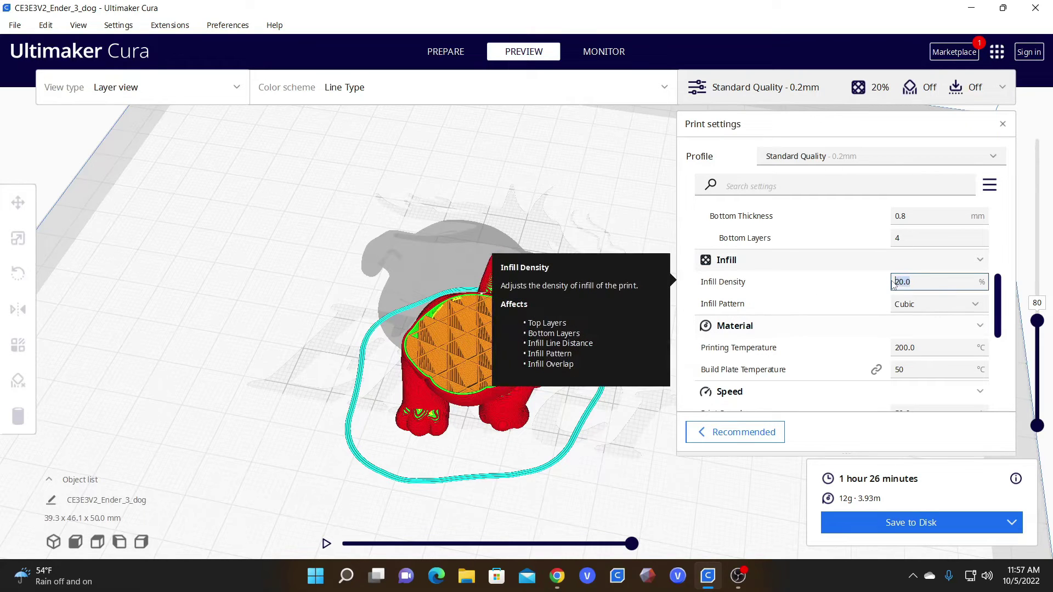
{"action": "type", "text": "10"}
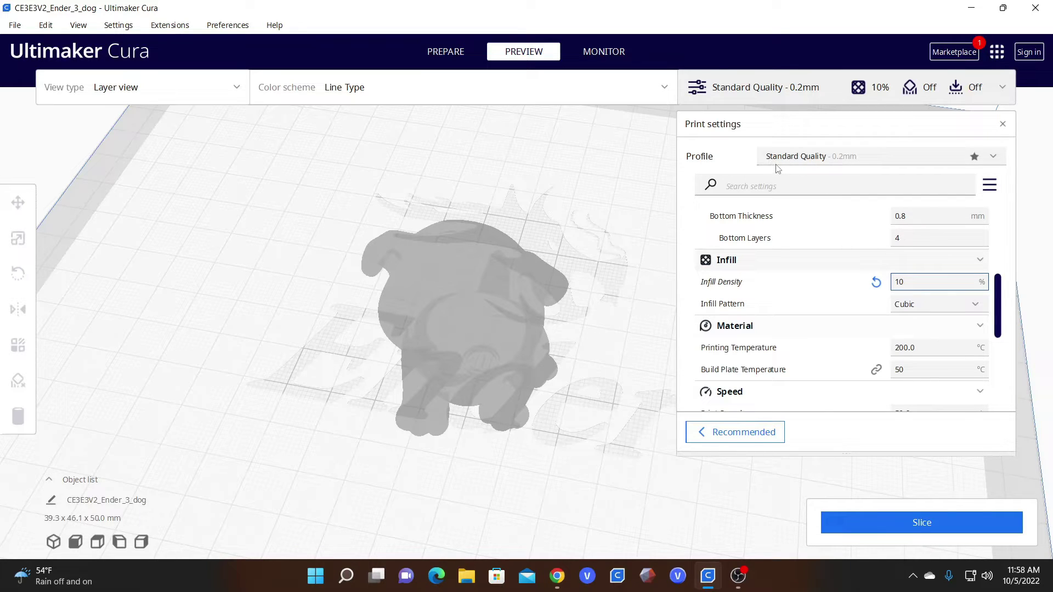
{"action": "left_click", "coordinate": [878, 289]}
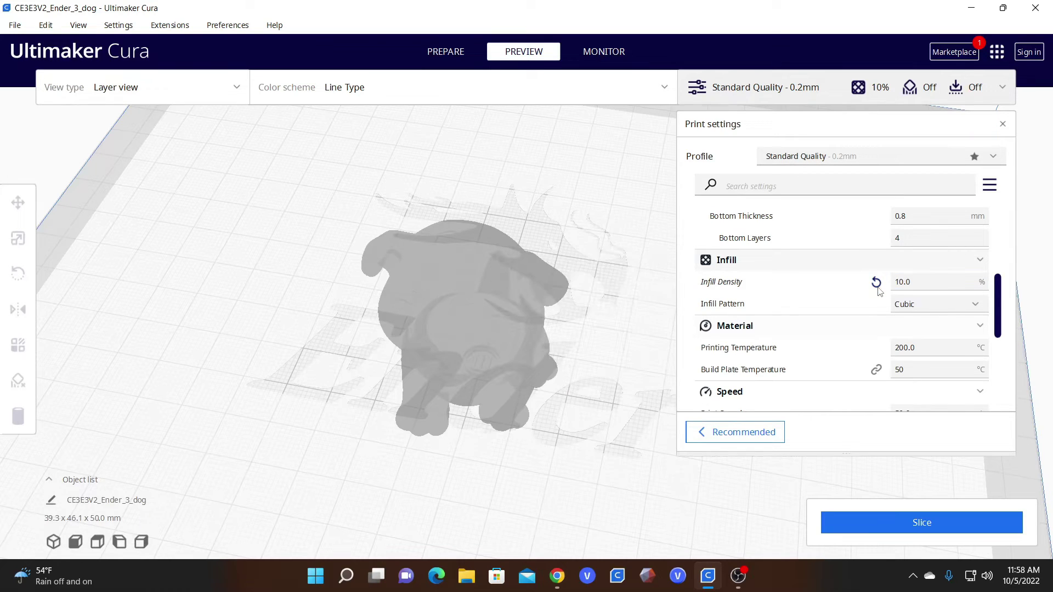
{"action": "left_click", "coordinate": [877, 285]}
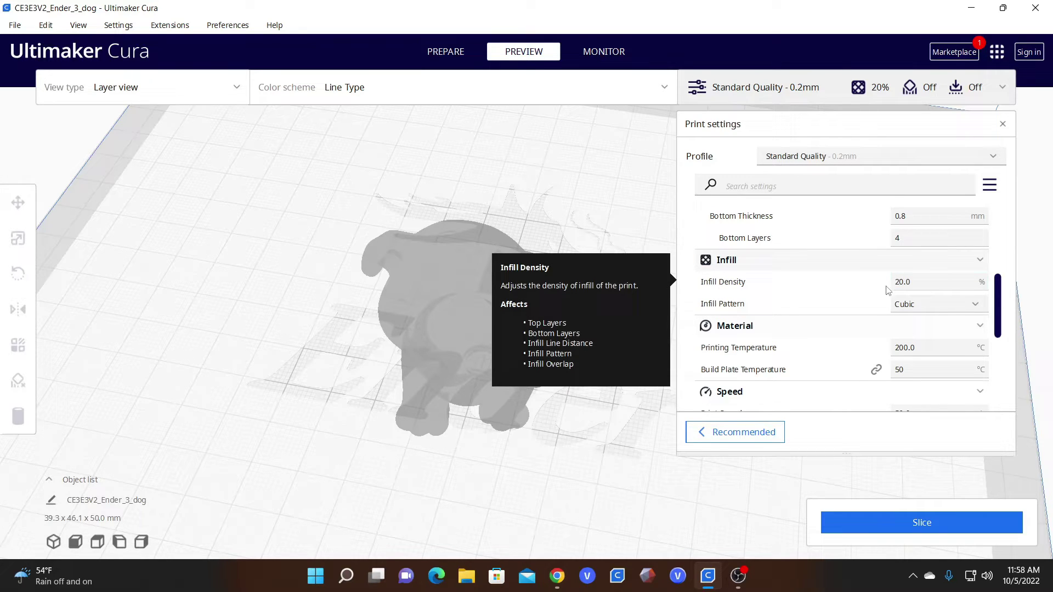
{"action": "left_click_drag", "start_coordinate": [924, 285], "coordinate": [889, 286]}
{"action": "type", "text": "10"}
{"action": "left_click", "coordinate": [895, 534]}
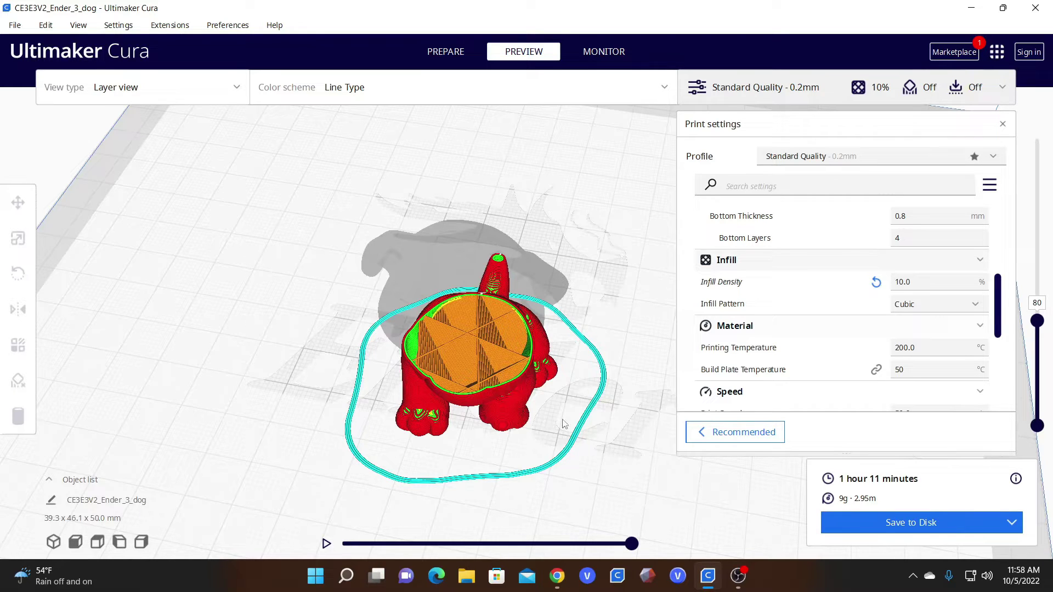
Step: Move the layer slider from layer 29 up to 190 to view the sparser 10% infill
{"action": "left_click", "coordinate": [1037, 321]}
{"action": "left_click_drag", "start_coordinate": [1037, 321], "coordinate": [1037, 329]}
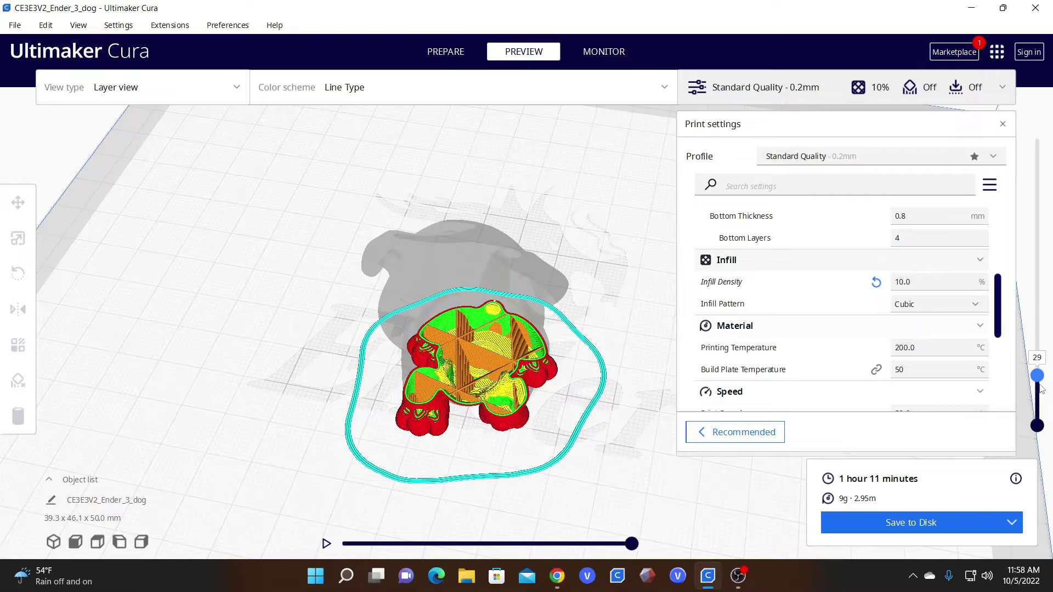
{"action": "left_click_drag", "start_coordinate": [1041, 388], "coordinate": [1040, 315]}
{"action": "mouse_move", "coordinate": [477, 318]}
{"action": "right_mouse_down"}
{"action": "mouse_move", "coordinate": [505, 374]}
{"action": "mouse_move", "coordinate": [494, 326]}
{"action": "right_mouse_up"}
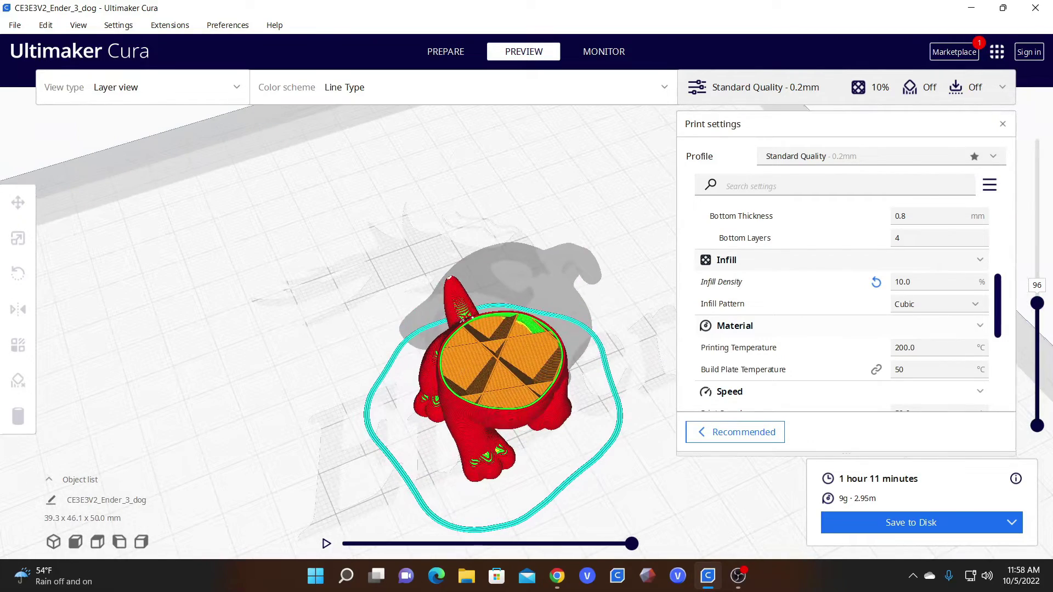
{"action": "left_click_drag", "start_coordinate": [1036, 306], "coordinate": [1036, 189]}
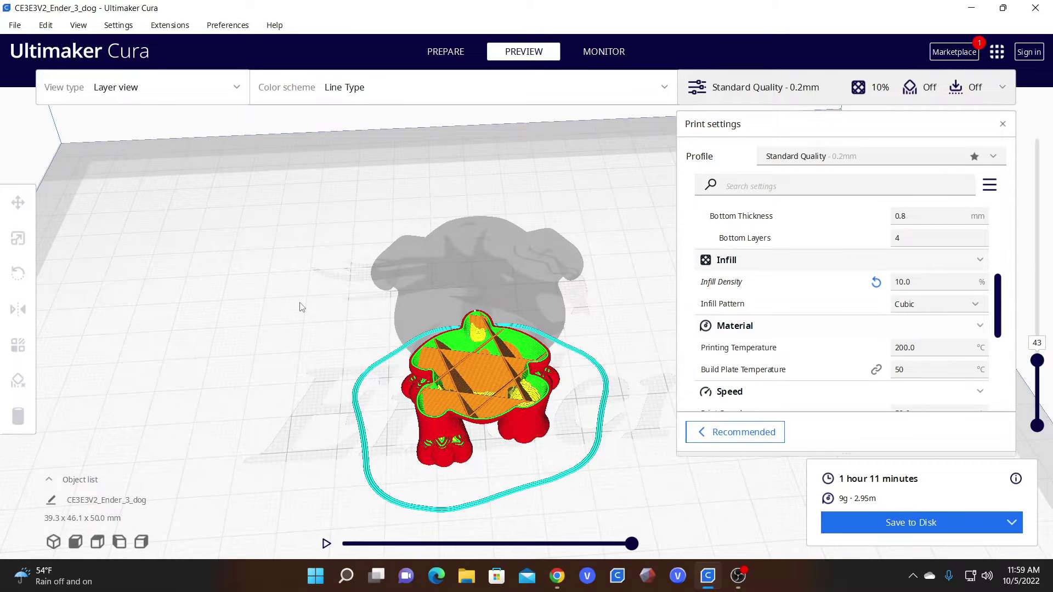
Step: Switch the infill pattern to Grid and re-slice the dog (1 h 12 min, 9 g)
{"action": "left_click", "coordinate": [927, 309]}
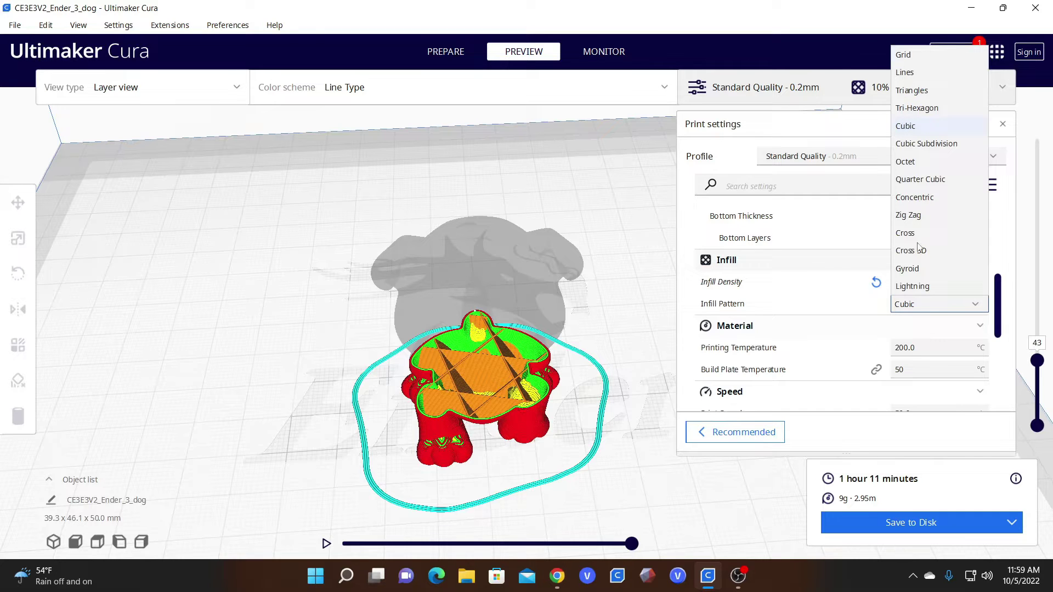
{"action": "left_click", "coordinate": [831, 314]}
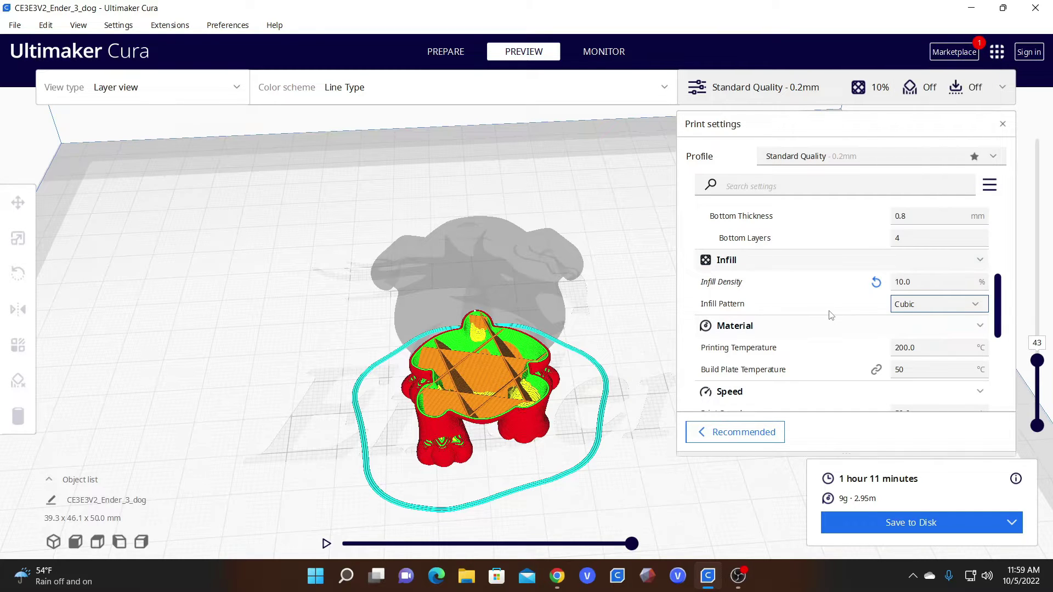
{"action": "left_click", "coordinate": [923, 310]}
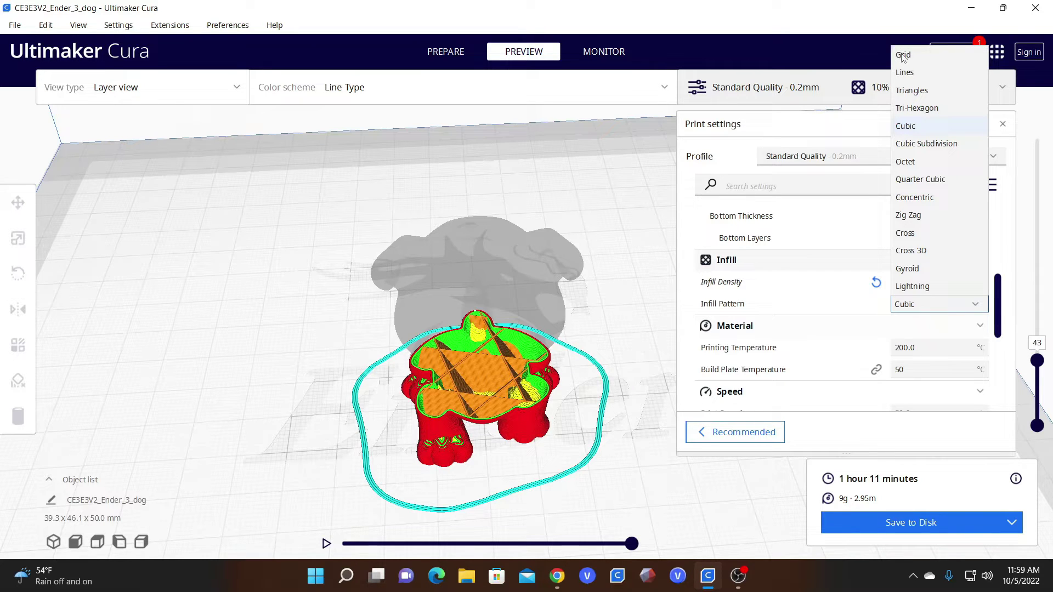
{"action": "left_click", "coordinate": [903, 55]}
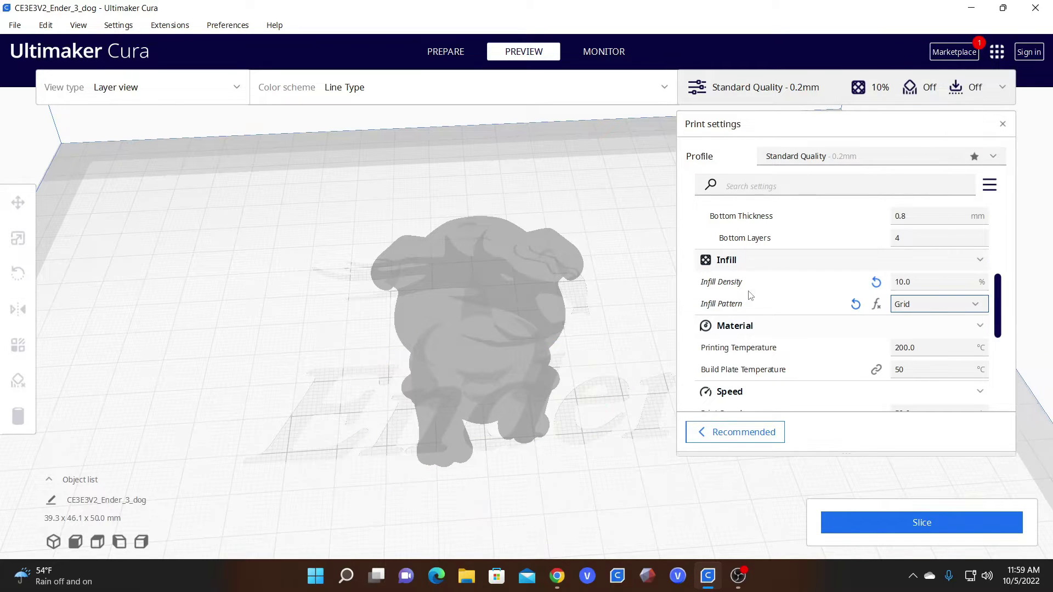
{"action": "mouse_move", "coordinate": [750, 295]}
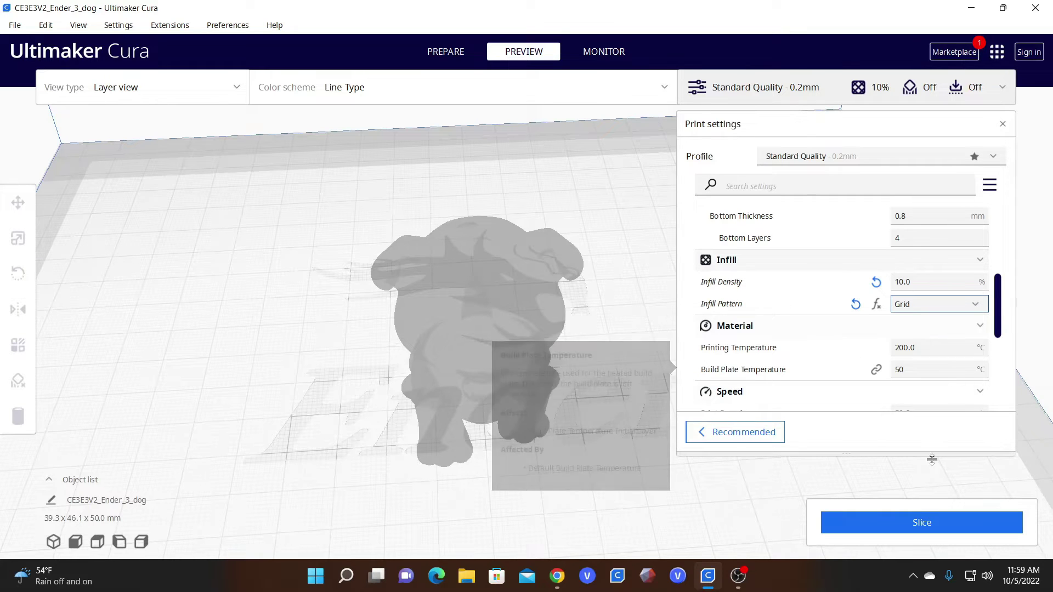
{"action": "left_click", "coordinate": [931, 522]}
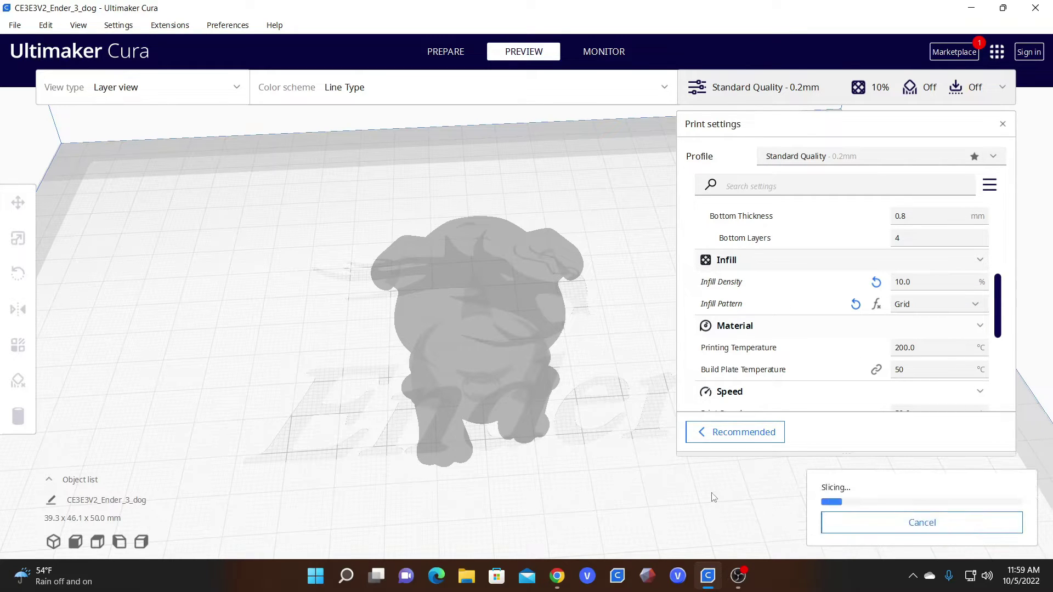
Step: Step the layer preview between layers 41 and 179 and orbit to face the dog
{"action": "left_click_drag", "start_coordinate": [1037, 360], "coordinate": [1048, 248]}
{"action": "right_click_drag", "start_coordinate": [433, 422], "coordinate": [452, 369]}
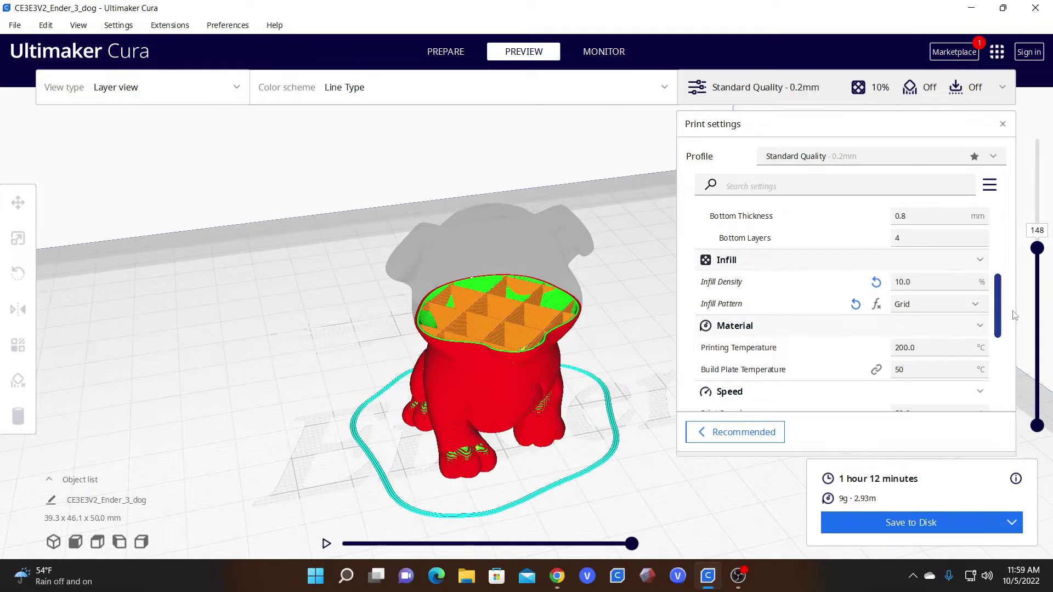
{"action": "left_click_drag", "start_coordinate": [1037, 248], "coordinate": [1041, 137]}
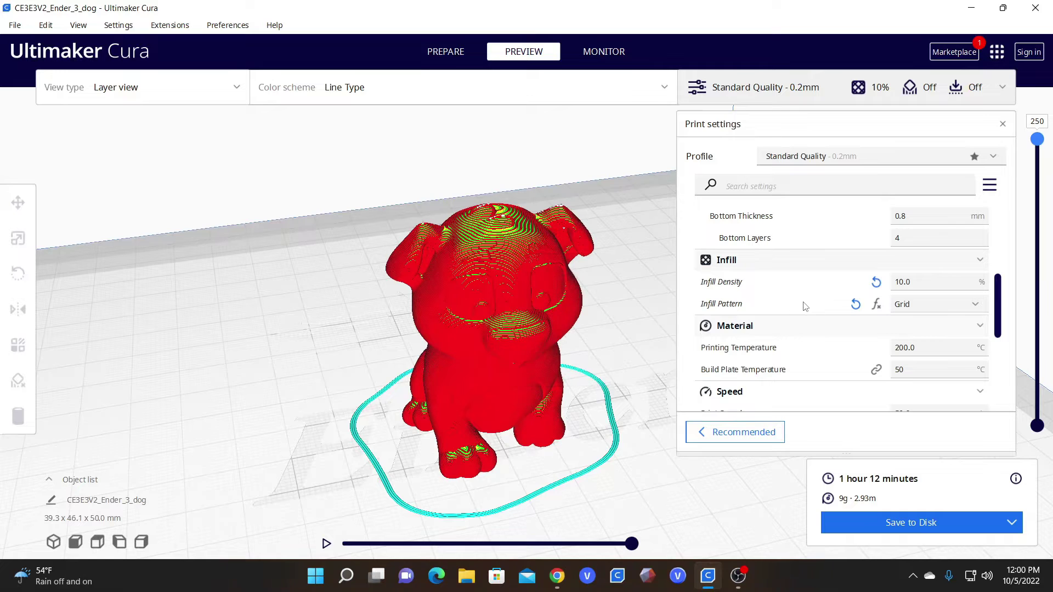
{"action": "right_click_drag", "start_coordinate": [439, 384], "coordinate": [337, 385]}
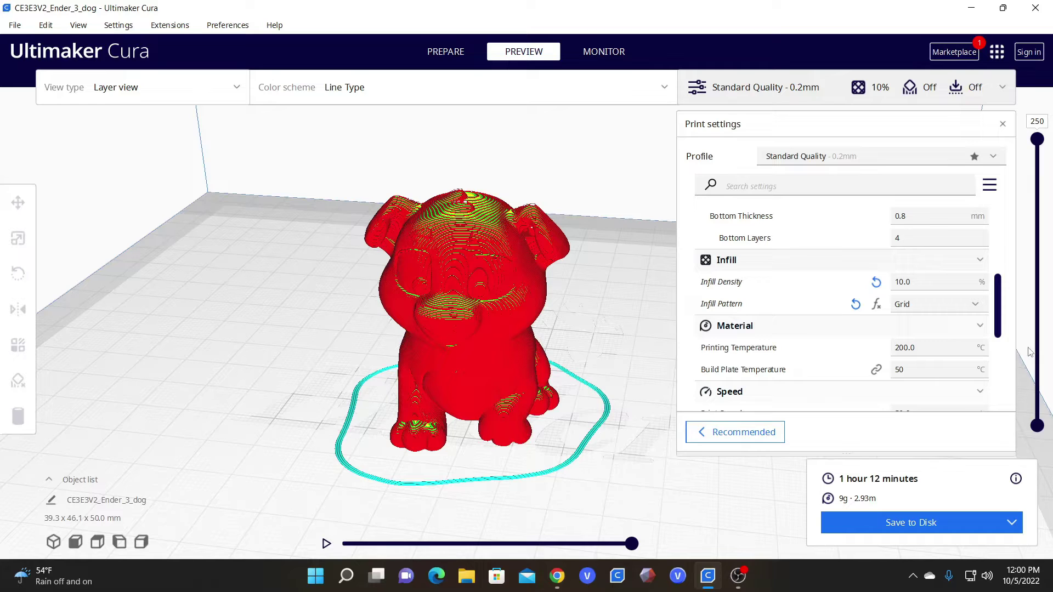
Step: Switch the infill pattern to Lightning and re-slice the dog (1 h 5 min, 6 g)
{"action": "left_click", "coordinate": [976, 305]}
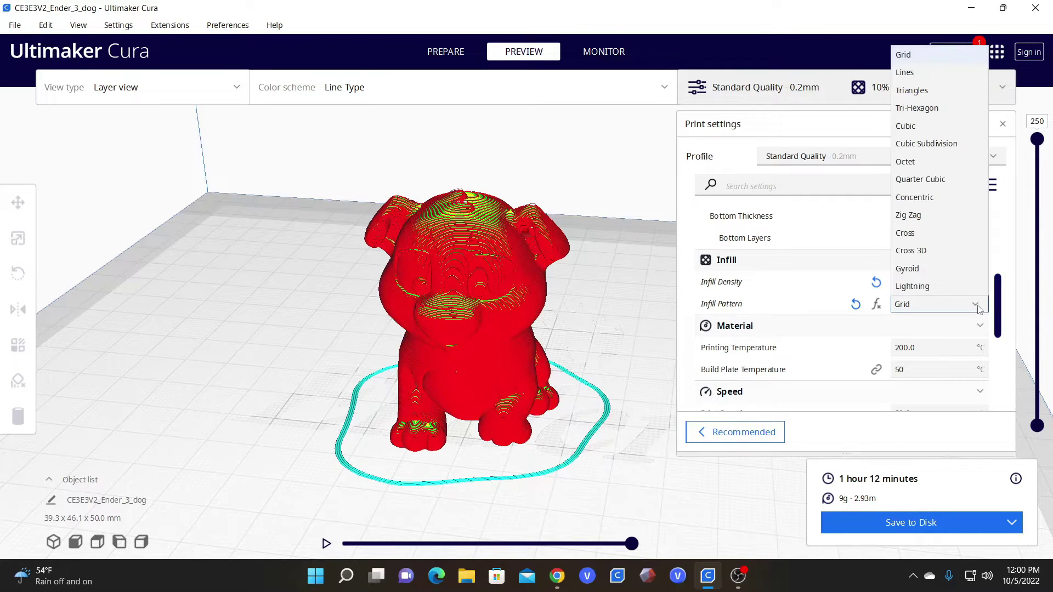
{"action": "left_click", "coordinate": [913, 286]}
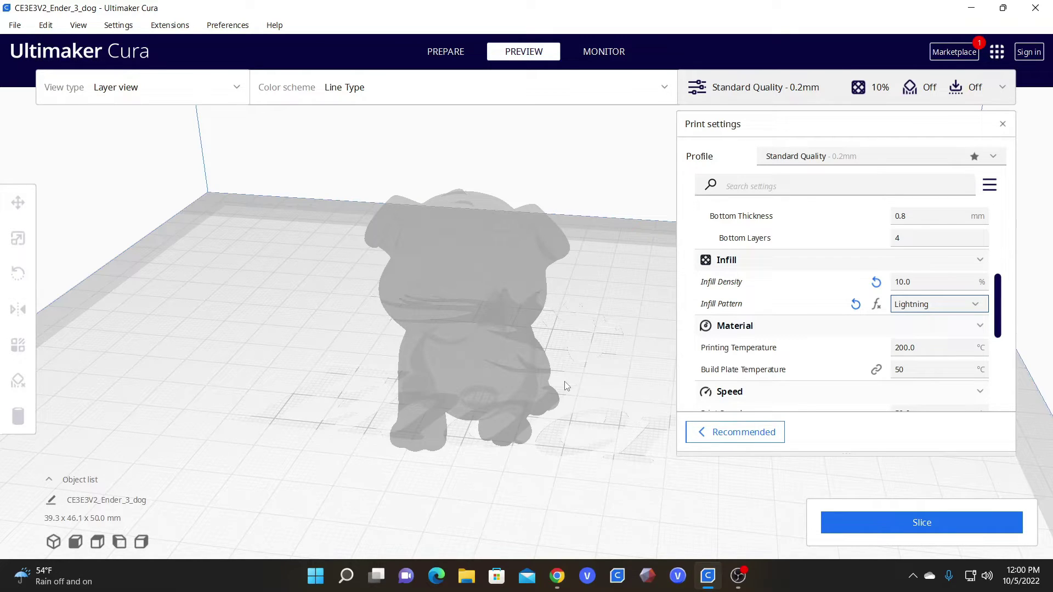
{"action": "left_click", "coordinate": [932, 526]}
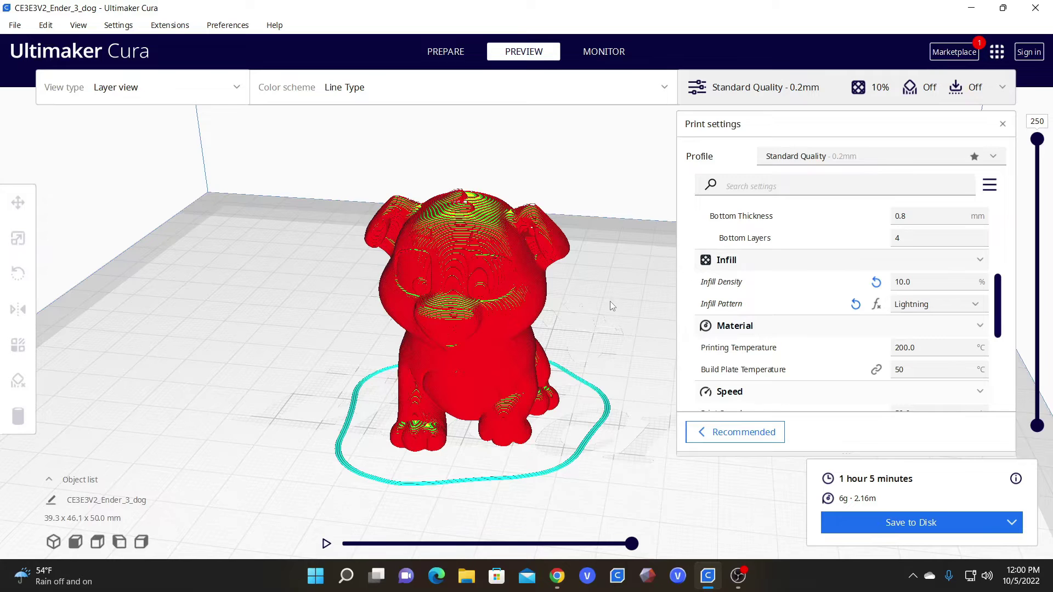
Step: Zoom and orbit through the Lightning infill, showing layers from 213 down to 97
{"action": "right_click_drag", "start_coordinate": [611, 305], "coordinate": [627, 329]}
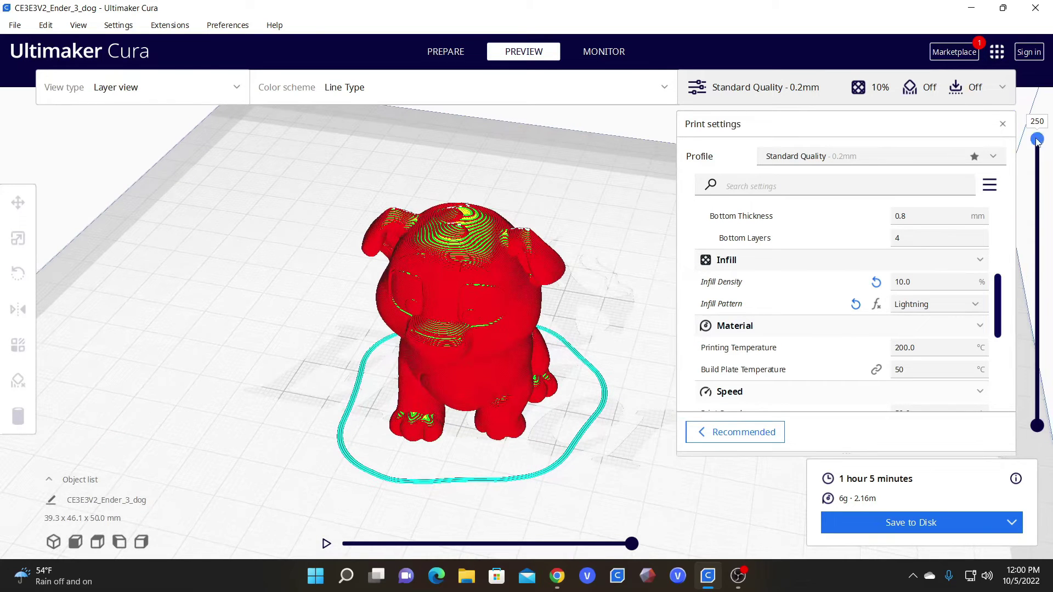
{"action": "left_click_drag", "start_coordinate": [1037, 141], "coordinate": [1037, 340]}
{"action": "scroll", "coordinate": [469, 391], "scroll_direction": "up", "scroll_amount": 5}
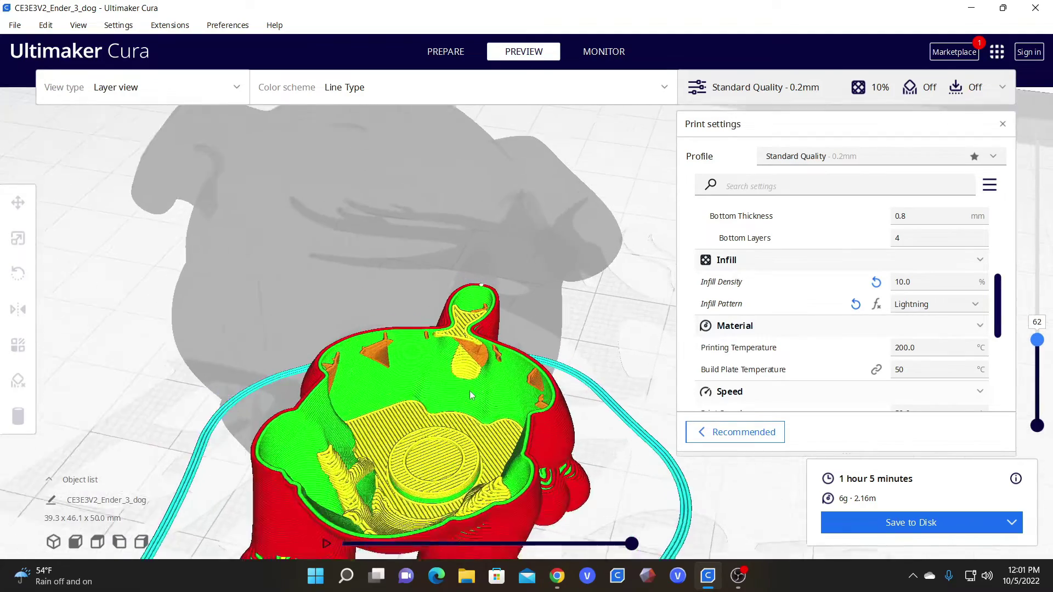
{"action": "scroll", "coordinate": [420, 379], "scroll_direction": "up", "scroll_amount": 5}
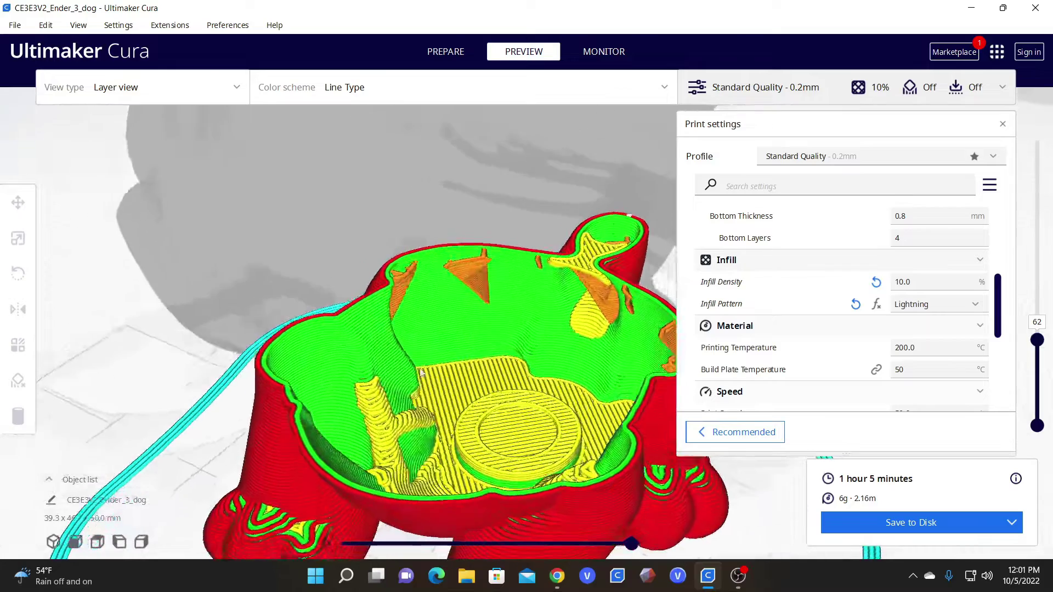
{"action": "right_click_drag", "start_coordinate": [422, 374], "coordinate": [432, 302]}
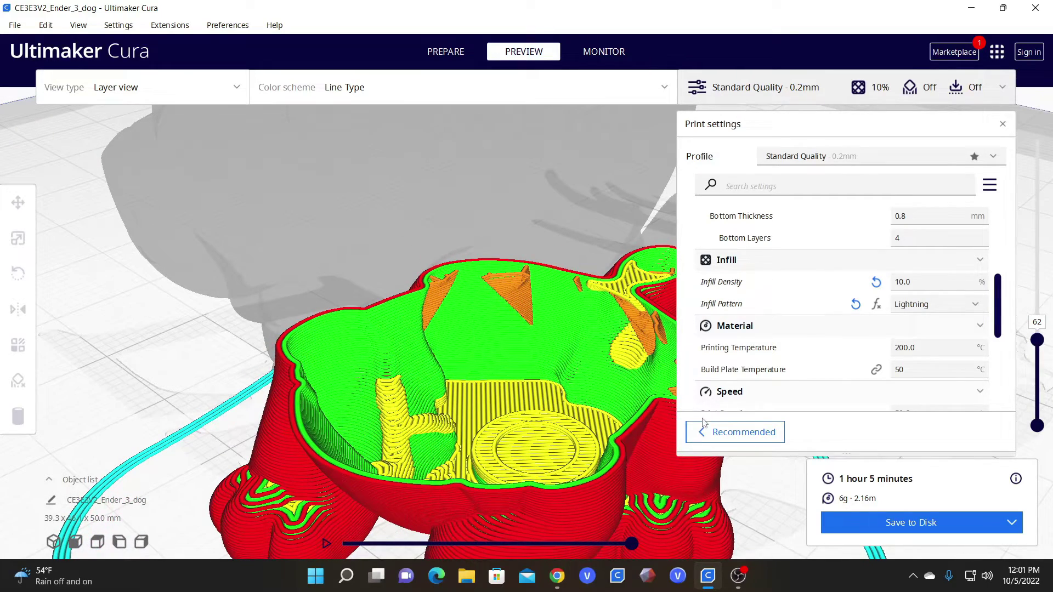
{"action": "left_click_drag", "start_coordinate": [1042, 343], "coordinate": [1036, 247]}
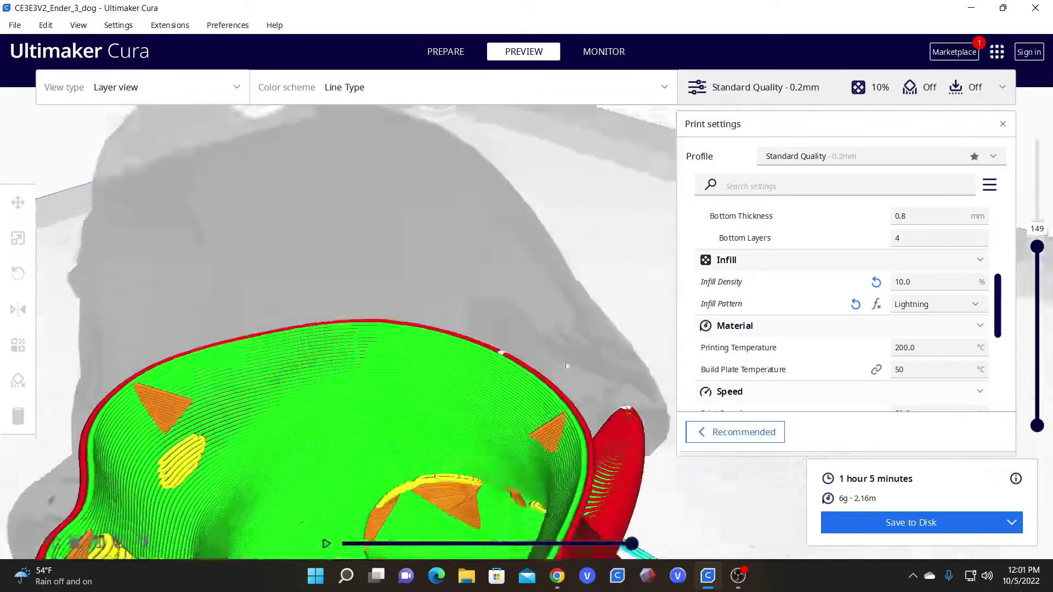
Step: Reveal the upper layers up to 248, then set the infill pattern back to Cubic
{"action": "right_click_drag", "start_coordinate": [633, 248], "coordinate": [489, 293]}
{"action": "key", "text": "Up"}
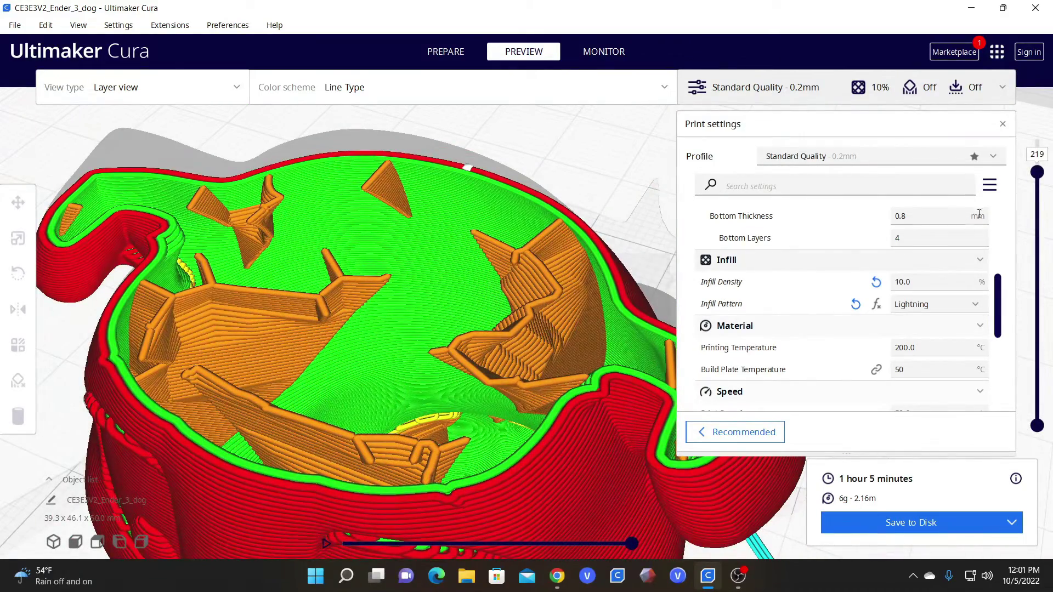
{"action": "left_click_drag", "start_coordinate": [1037, 172], "coordinate": [1013, 192]}
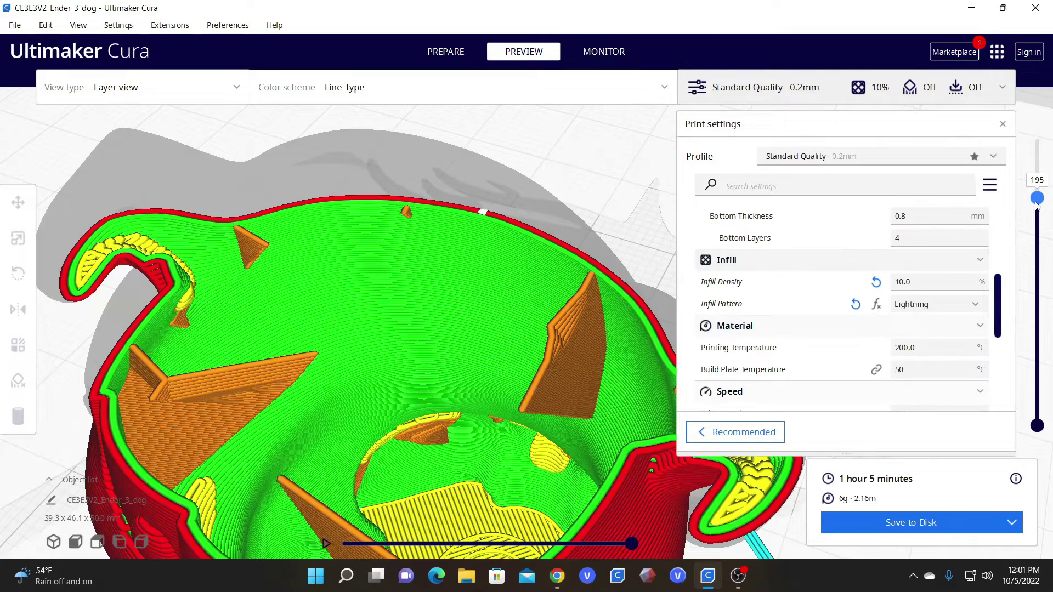
{"action": "left_click_drag", "start_coordinate": [1037, 199], "coordinate": [1026, 160]}
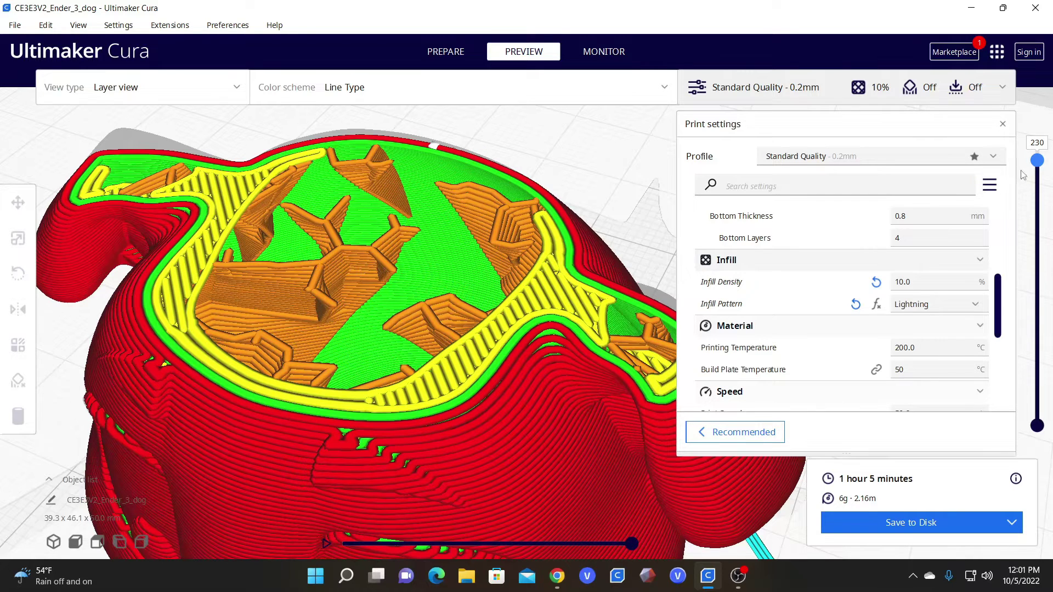
{"action": "left_click_drag", "start_coordinate": [1041, 155], "coordinate": [1038, 142]}
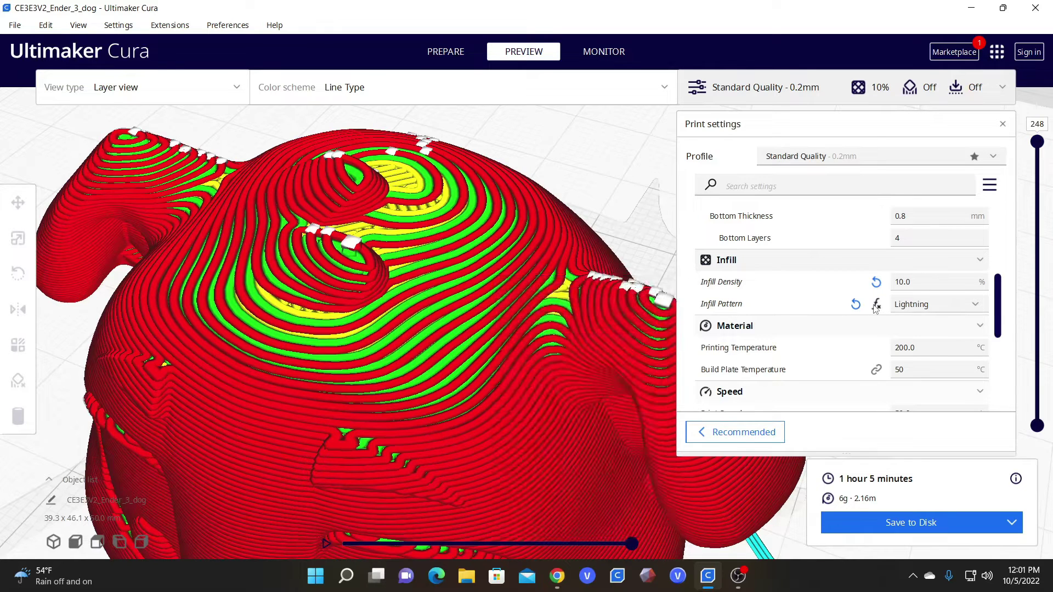
{"action": "left_click", "coordinate": [855, 304]}
Step: Re-slice at 10% Cubic, view layer 219, then change the infill pattern to Grid
{"action": "left_click", "coordinate": [896, 522]}
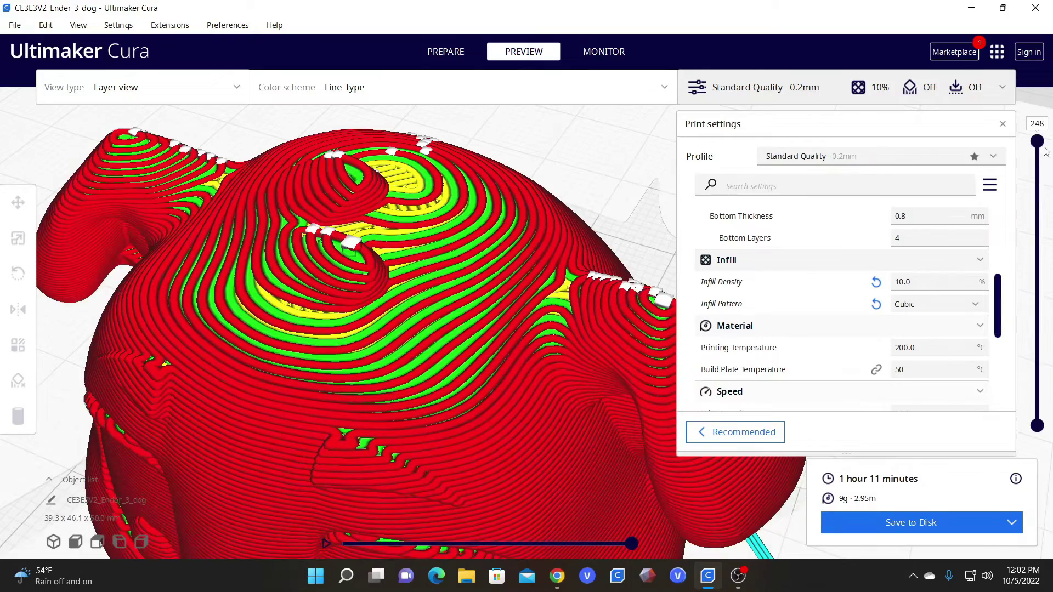
{"action": "mouse_move", "coordinate": [1037, 141]}
{"action": "left_mouse_down"}
{"action": "mouse_move", "coordinate": [1004, 236]}
{"action": "mouse_move", "coordinate": [1029, 133]}
{"action": "left_mouse_up"}
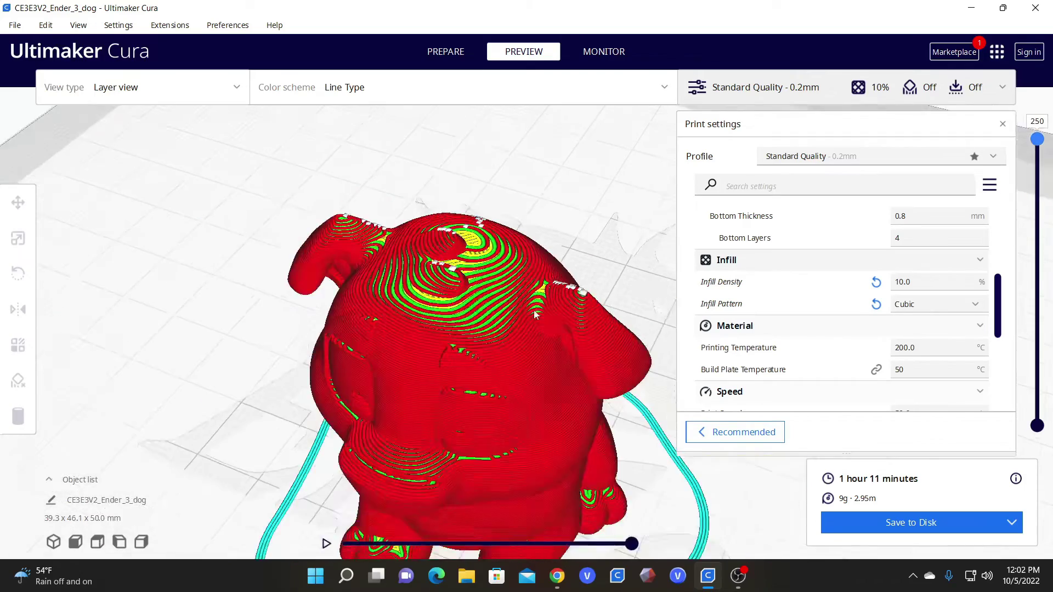
{"action": "left_click", "coordinate": [938, 304]}
{"action": "left_click", "coordinate": [912, 286]}
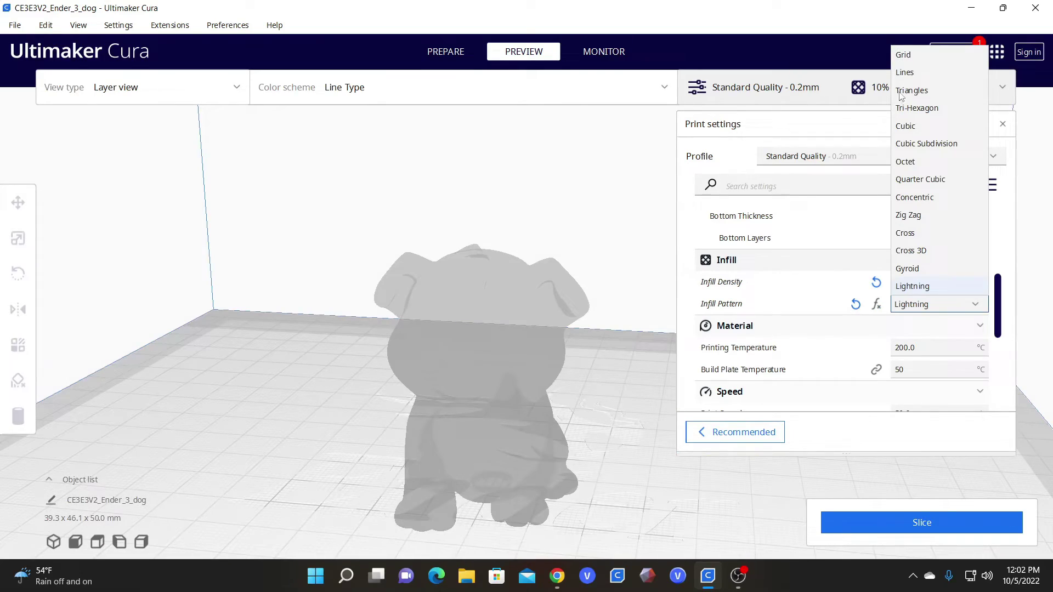
{"action": "left_click", "coordinate": [905, 57]}
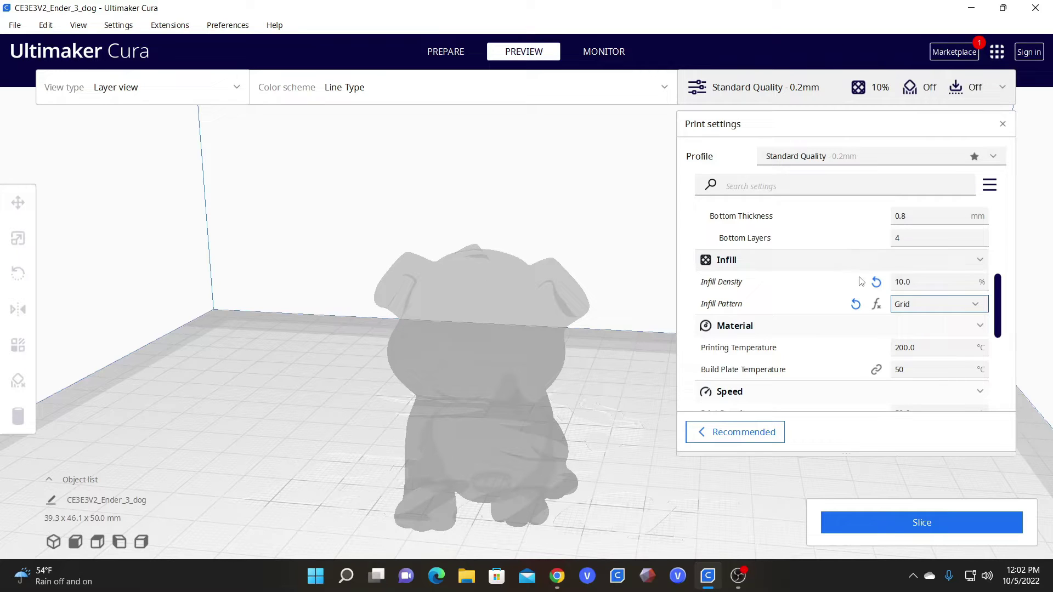
Step: Raise Infill Density to 12% and start slicing the dog
{"action": "double_click", "coordinate": [897, 282]}
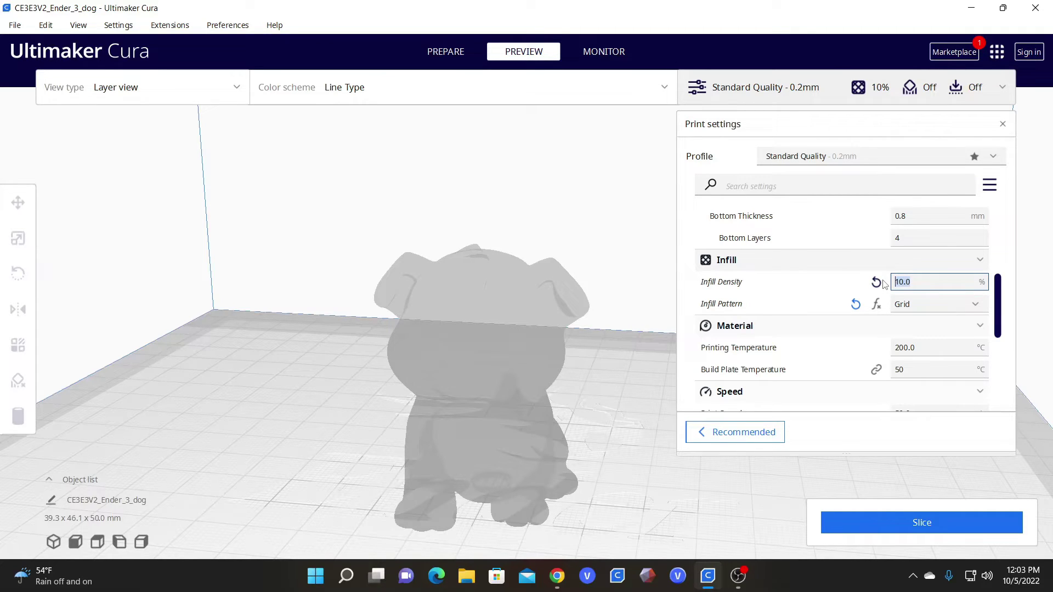
{"action": "type", "text": "1"}
{"action": "left_click", "coordinate": [926, 514]}
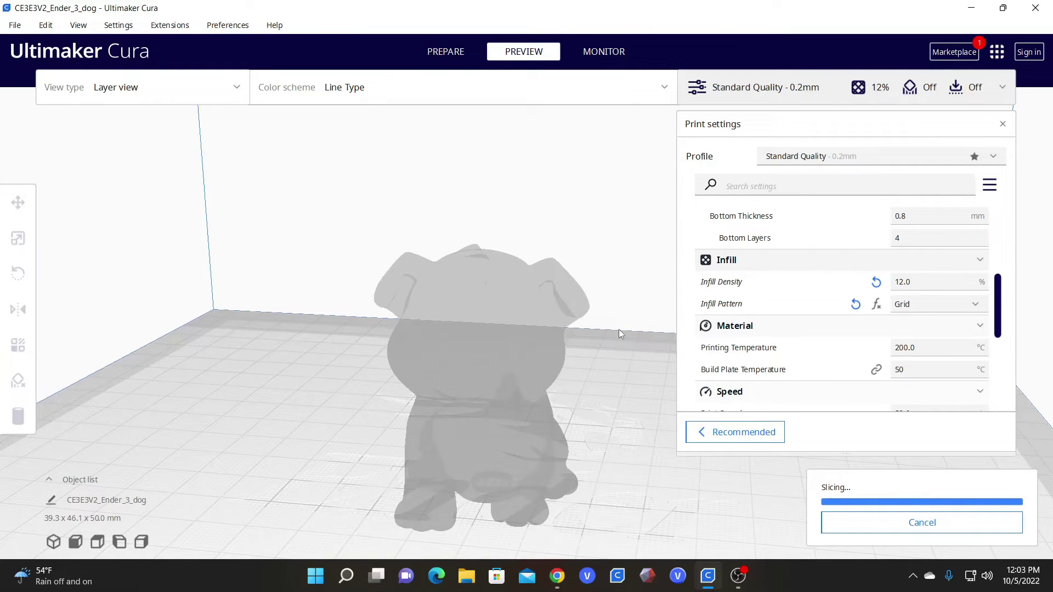
Step: Orbit over the dog and move the layer slider up and down through the 12% Grid infill
{"action": "right_click_drag", "start_coordinate": [607, 331], "coordinate": [570, 384]}
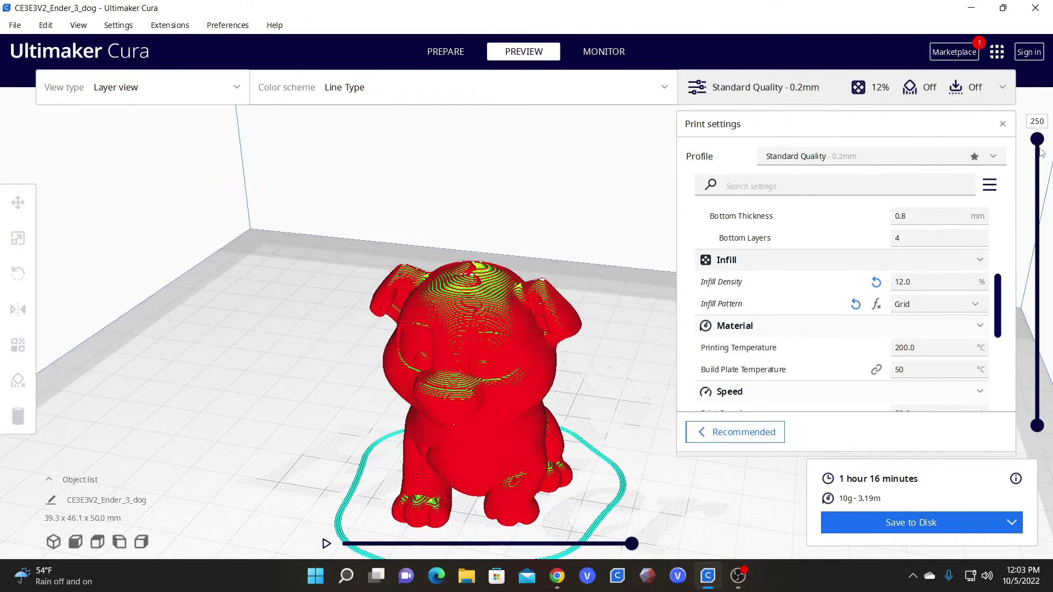
{"action": "left_click_drag", "start_coordinate": [1037, 139], "coordinate": [1038, 234]}
{"action": "right_click_drag", "start_coordinate": [443, 347], "coordinate": [366, 408]}
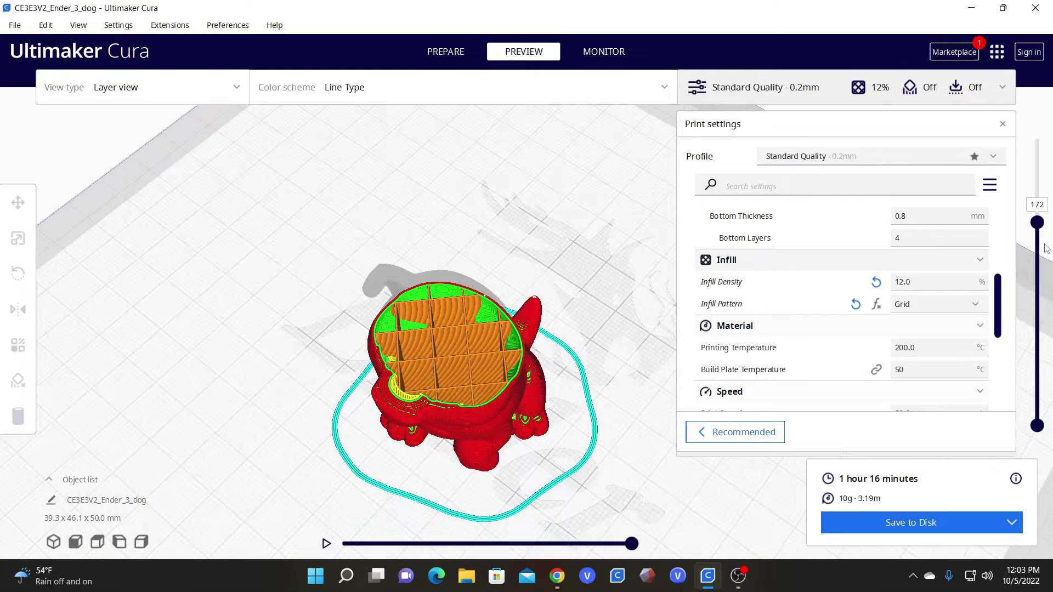
{"action": "left_click_drag", "start_coordinate": [1037, 225], "coordinate": [856, 180]}
{"action": "right_click_drag", "start_coordinate": [554, 307], "coordinate": [538, 236]}
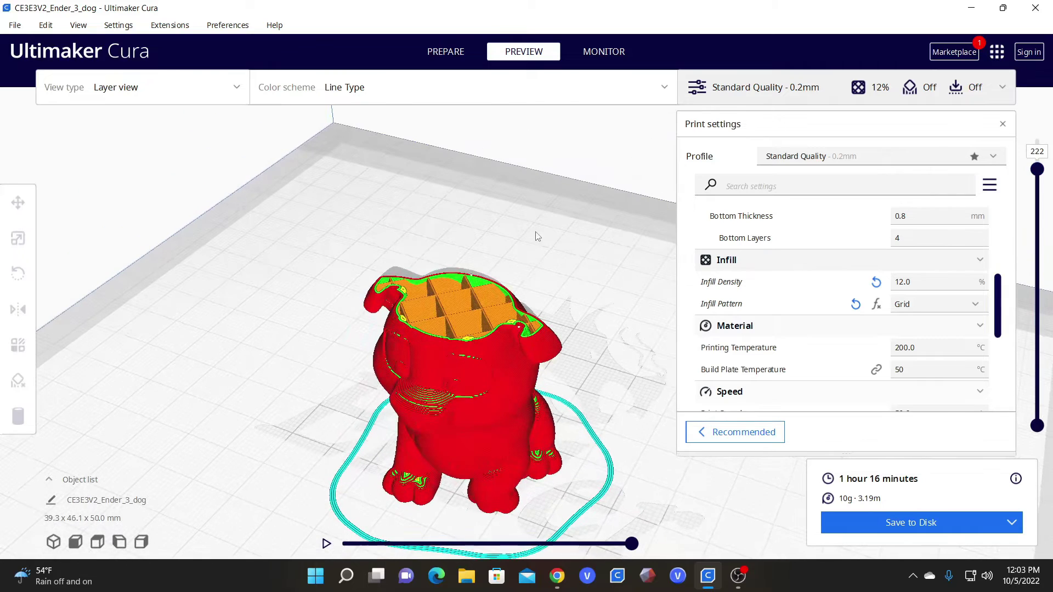
{"action": "mouse_move", "coordinate": [1042, 168]}
{"action": "left_mouse_down"}
{"action": "mouse_move", "coordinate": [1025, 165]}
{"action": "mouse_move", "coordinate": [1038, 157]}
{"action": "left_mouse_up"}
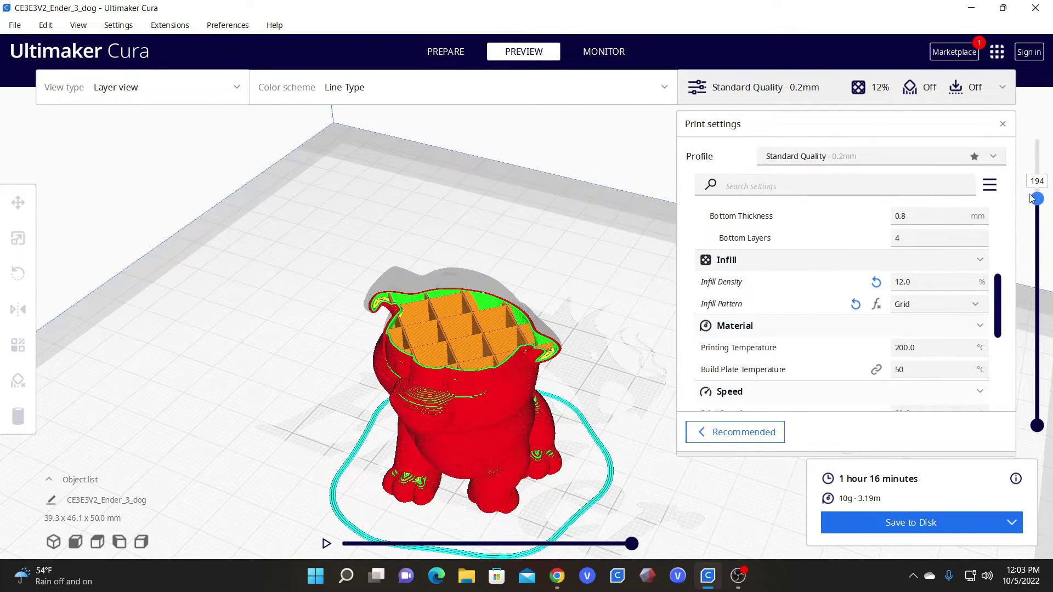
{"action": "left_click_drag", "start_coordinate": [1034, 198], "coordinate": [1024, 138]}
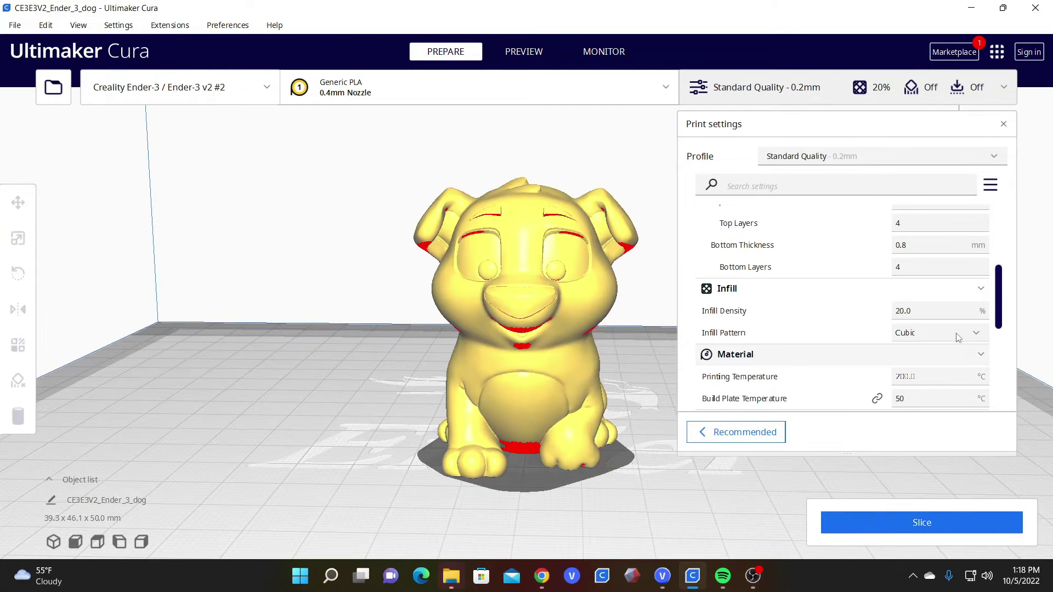
Step: Set the infill to Grid at 5% density and slice the dog
{"action": "left_click", "coordinate": [958, 337]}
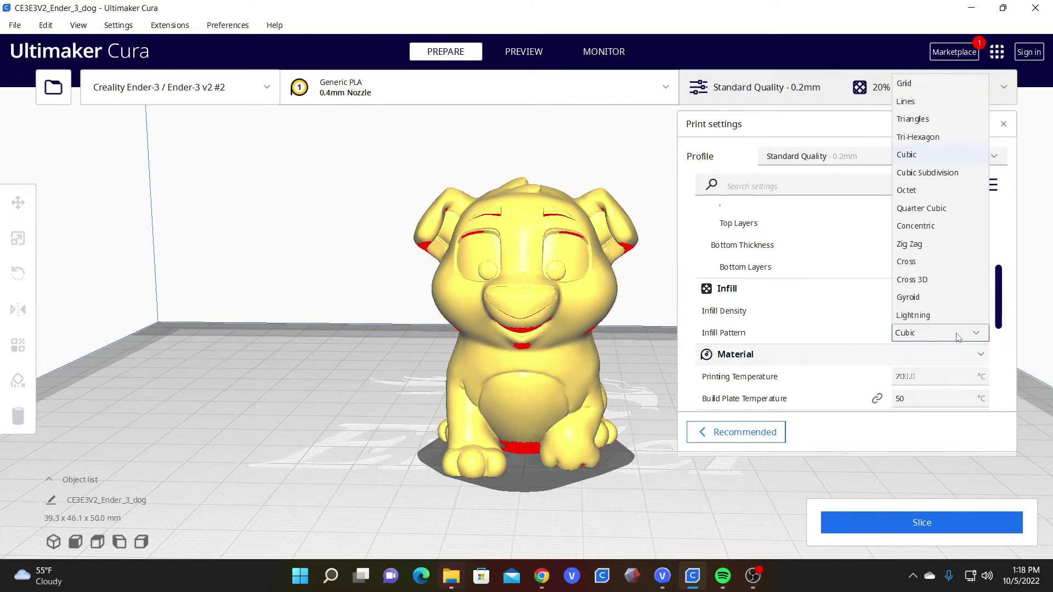
{"action": "left_click", "coordinate": [905, 83]}
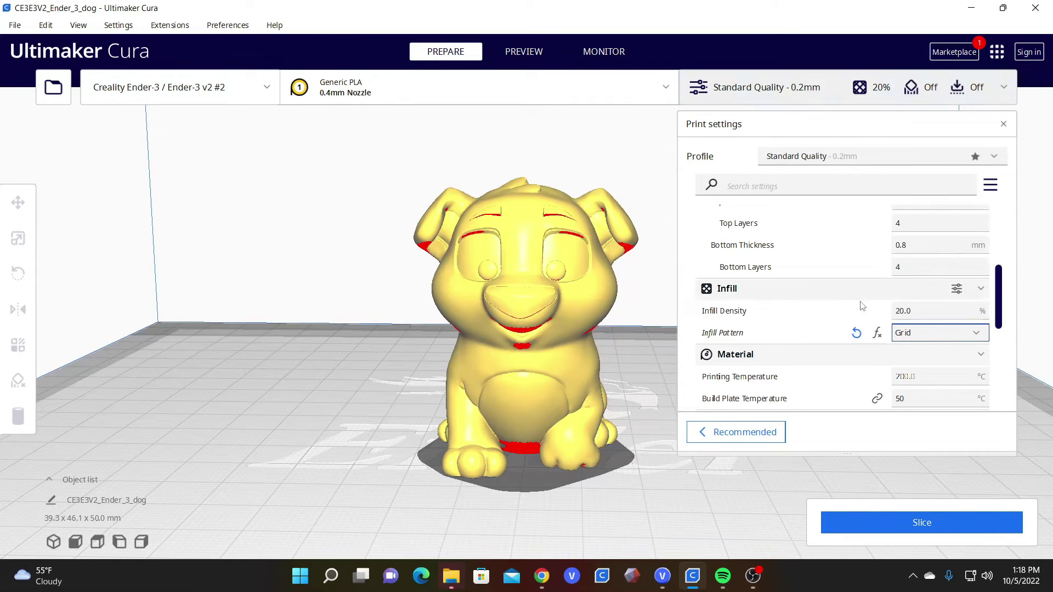
{"action": "left_click", "coordinate": [920, 311]}
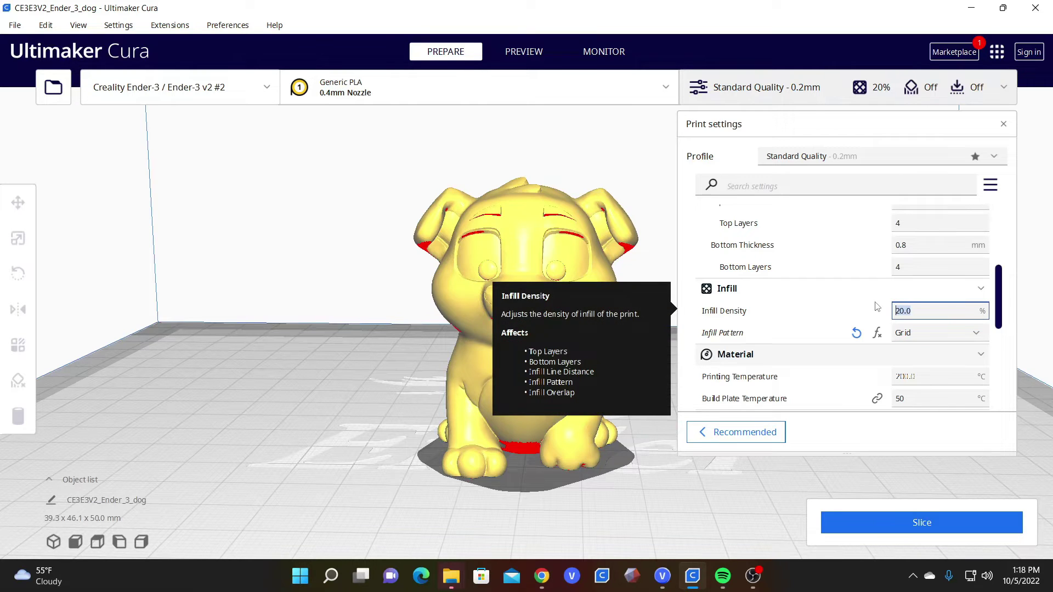
{"action": "type", "text": "5"}
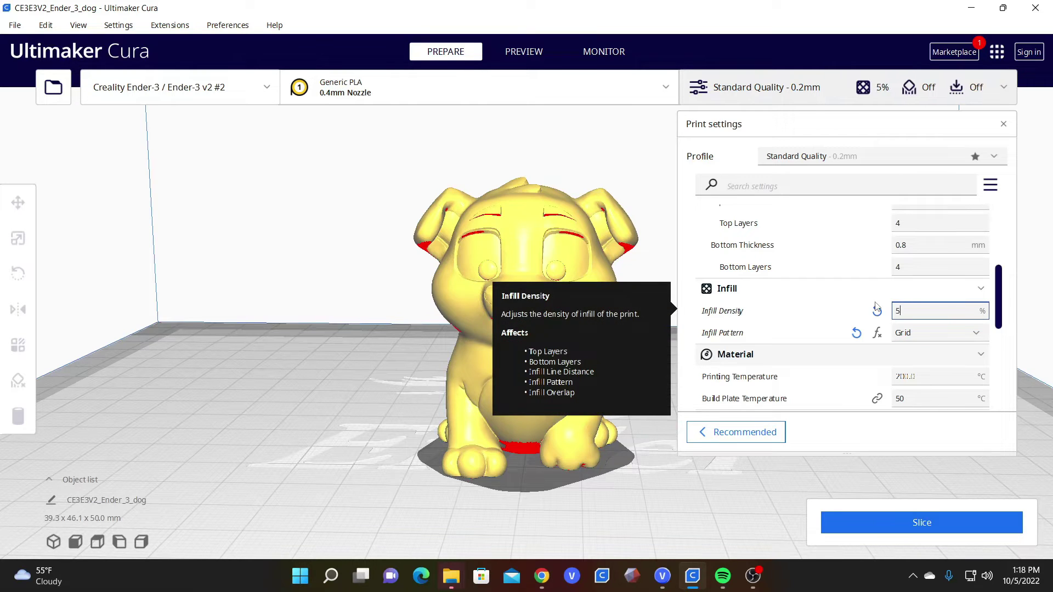
{"action": "left_click", "coordinate": [922, 524]}
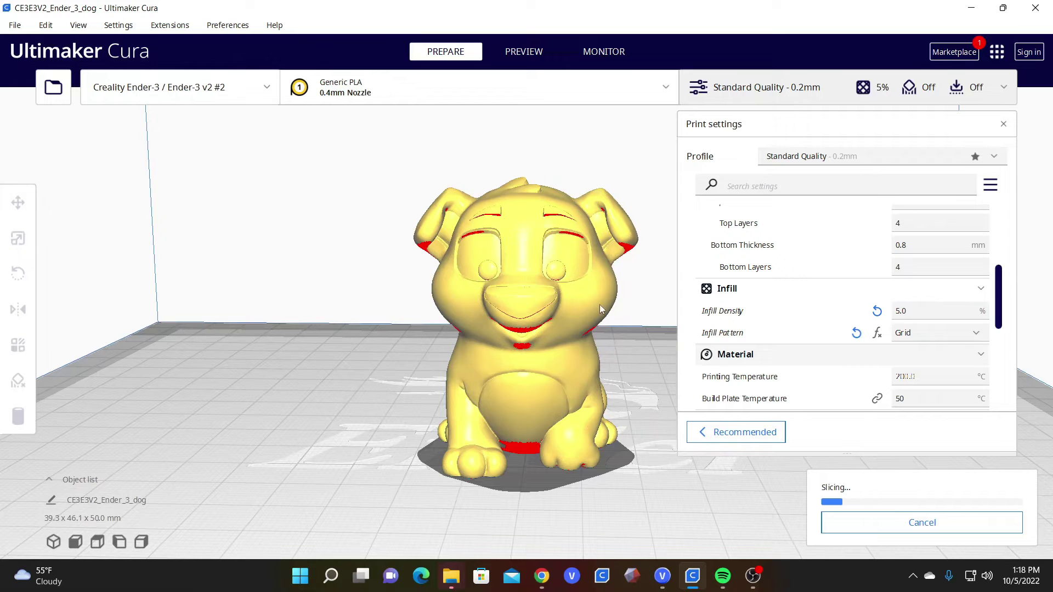
Step: Orbit, open the layer preview, and raise the slider toward the dog's top layers
{"action": "right_click_drag", "start_coordinate": [583, 261], "coordinate": [548, 317]}
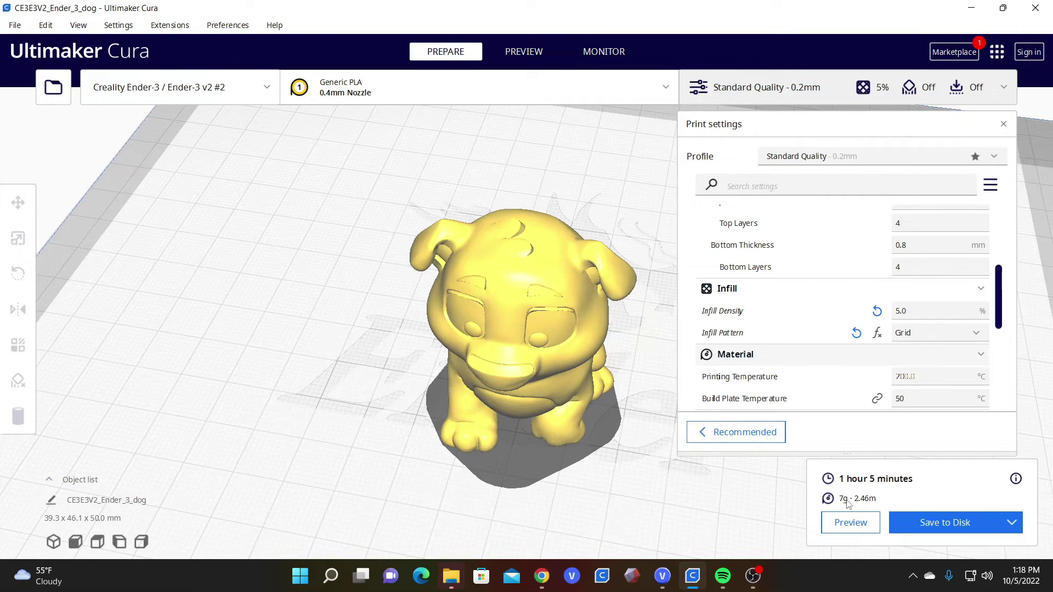
{"action": "left_click", "coordinate": [851, 522]}
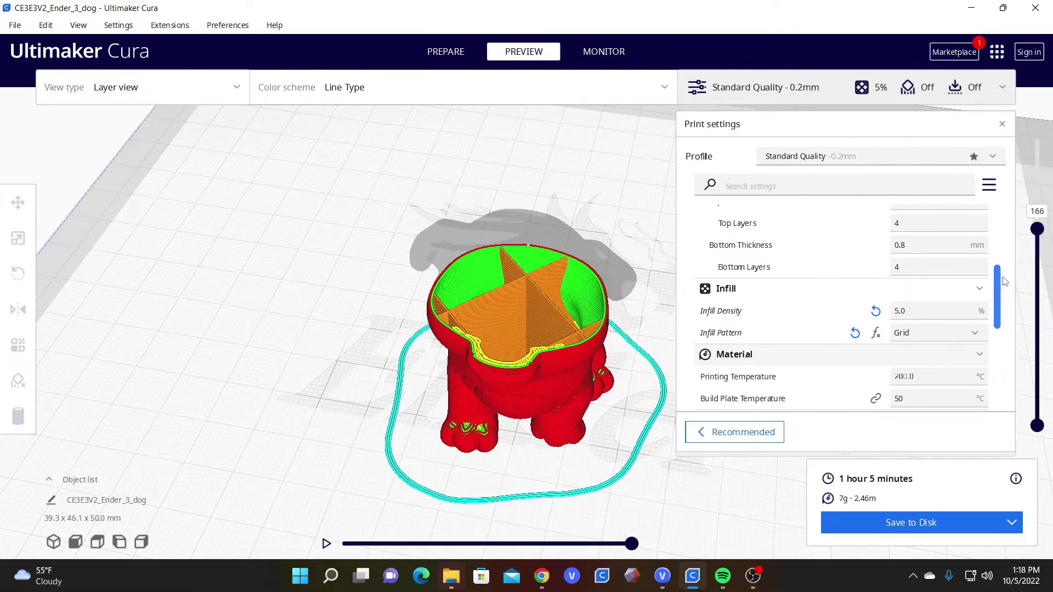
{"action": "left_click_drag", "start_coordinate": [1037, 245], "coordinate": [1040, 123]}
{"action": "triple_click", "coordinate": [933, 311]}
Step: Slice the dog at 25% infill and sweep the layer slider to examine the Grid infill
{"action": "type", "text": "25"}
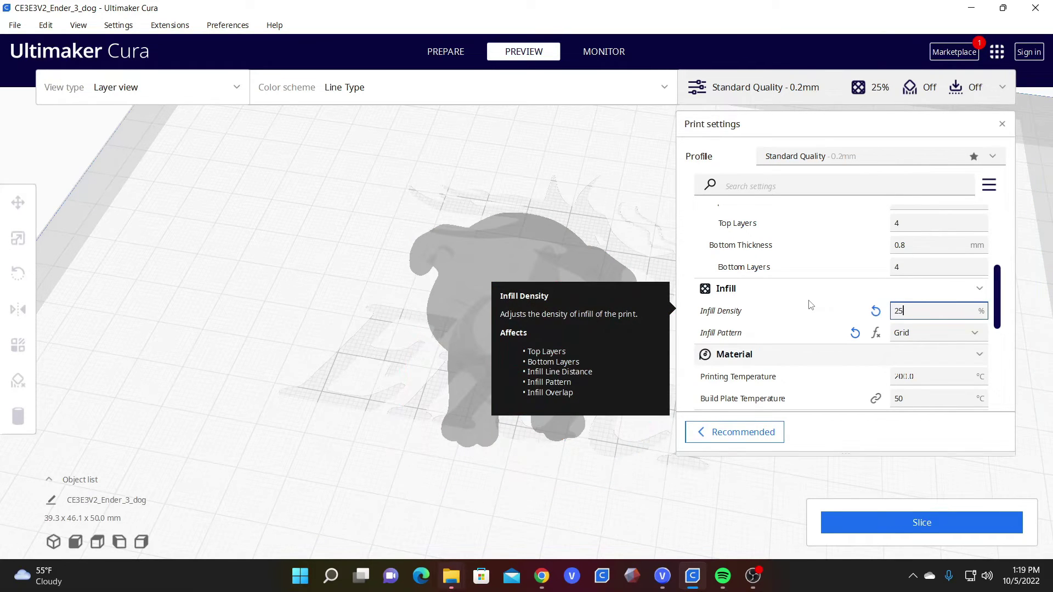
{"action": "left_click", "coordinate": [940, 522]}
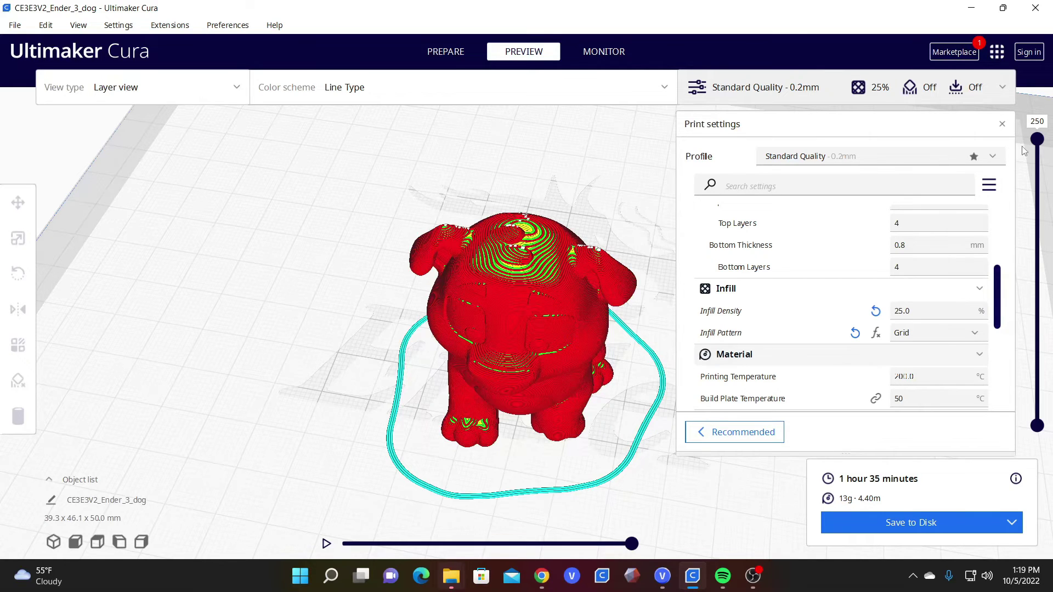
{"action": "left_click_drag", "start_coordinate": [1036, 151], "coordinate": [1029, 207]}
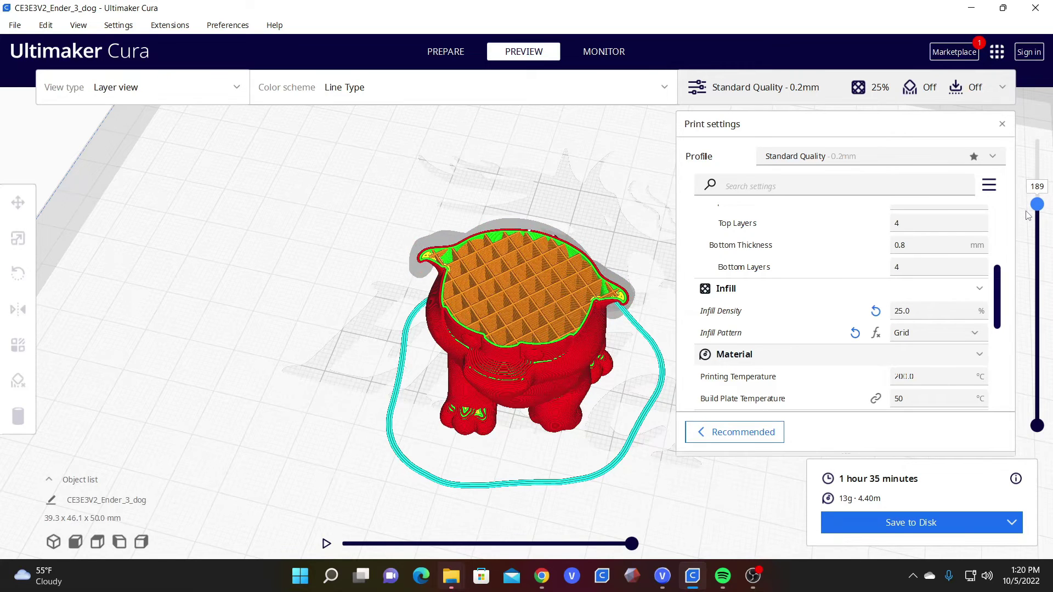
{"action": "left_click_drag", "start_coordinate": [1023, 252], "coordinate": [1021, 153]}
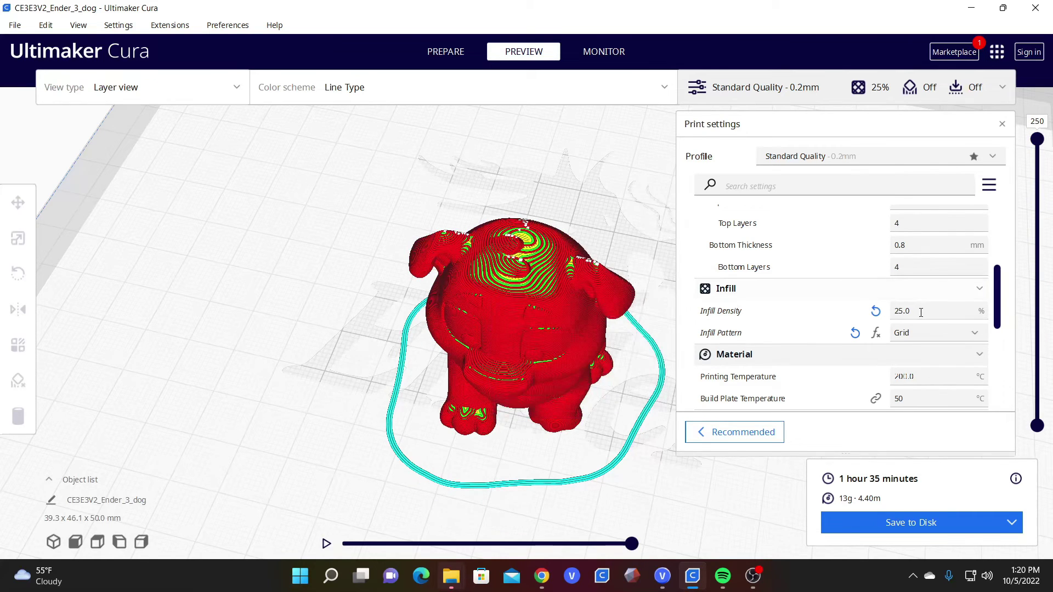
Step: Change infill density to 15% and lower the visible layers to compare the infill
{"action": "left_click_drag", "start_coordinate": [915, 311], "coordinate": [891, 314]}
{"action": "type", "text": "15"}
{"action": "left_click_drag", "start_coordinate": [1037, 139], "coordinate": [1038, 249]}
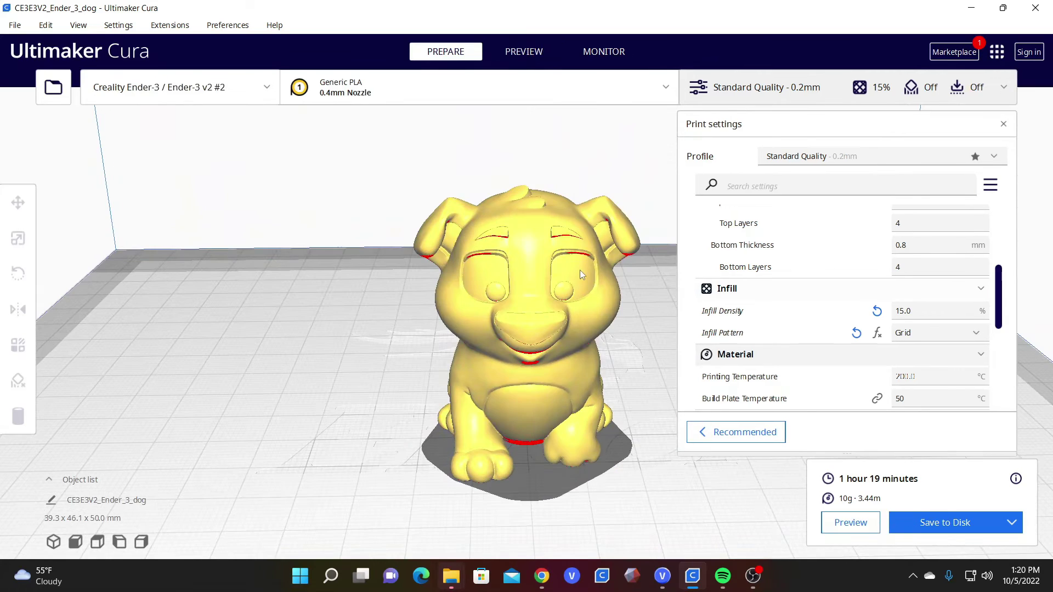
Step: Zoom and orbit around the dog, then cut the layer preview down to show the infill near the top
{"action": "scroll", "coordinate": [548, 335], "scroll_direction": "up", "scroll_amount": 2}
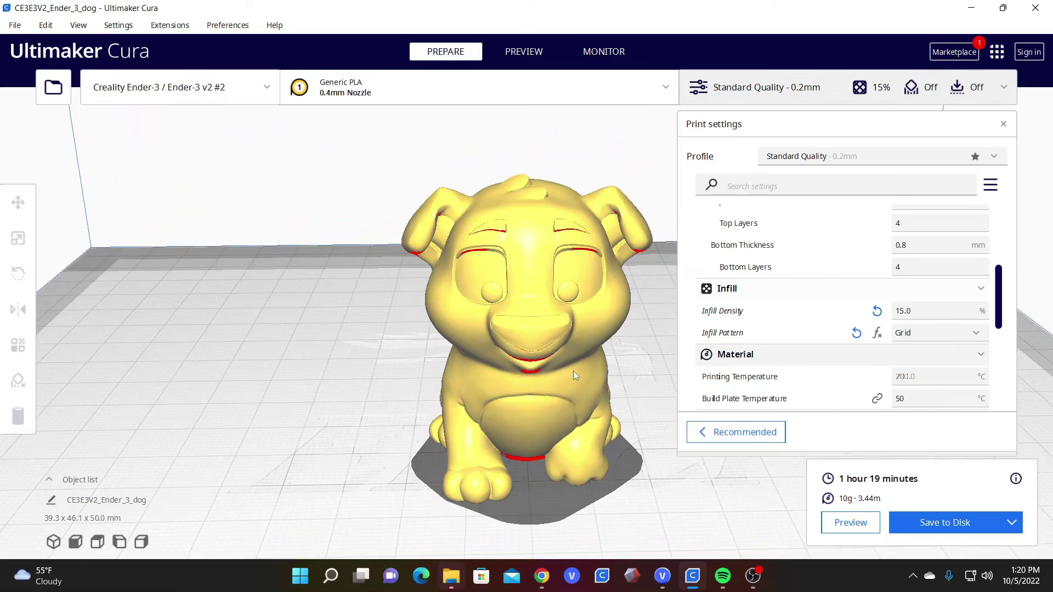
{"action": "right_click_drag", "start_coordinate": [574, 377], "coordinate": [511, 369]}
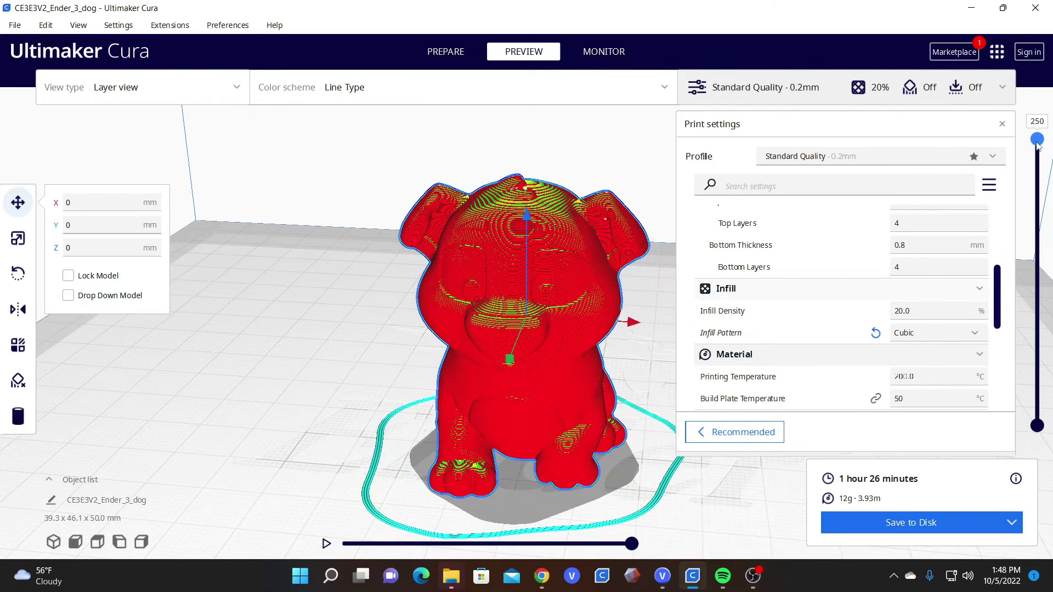
{"action": "left_click_drag", "start_coordinate": [1037, 140], "coordinate": [1036, 174]}
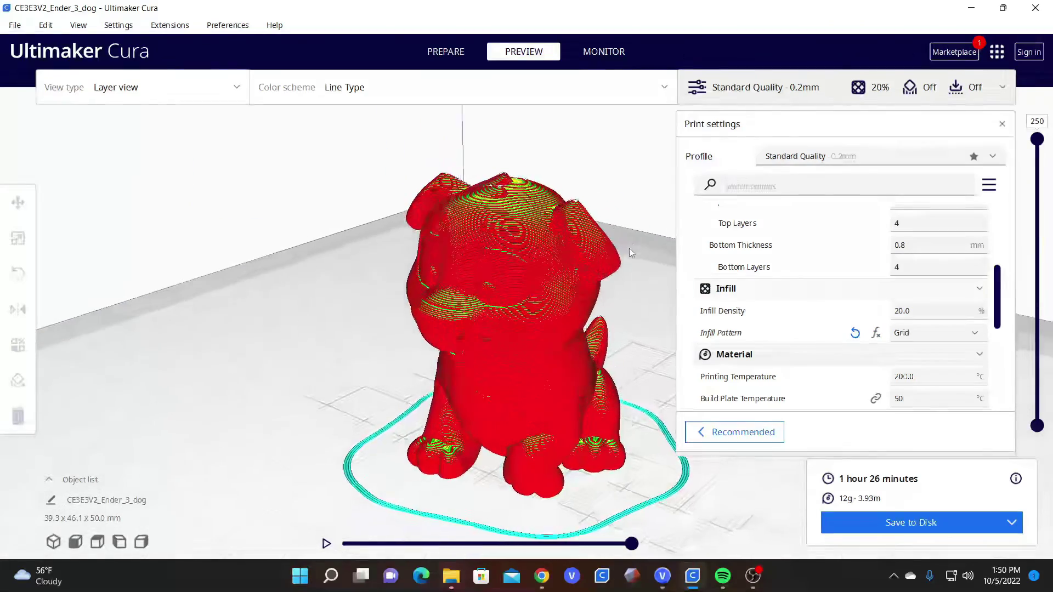
Step: Orbit the layer preview to view the dog's 20% Grid infill from a new angle
{"action": "right_click_drag", "start_coordinate": [630, 248], "coordinate": [615, 270]}
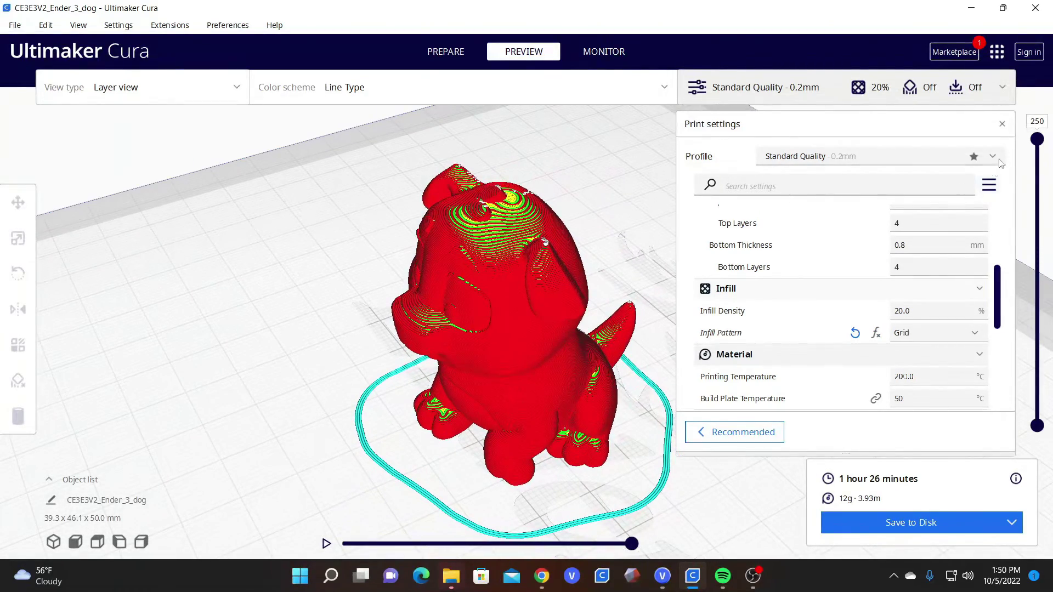